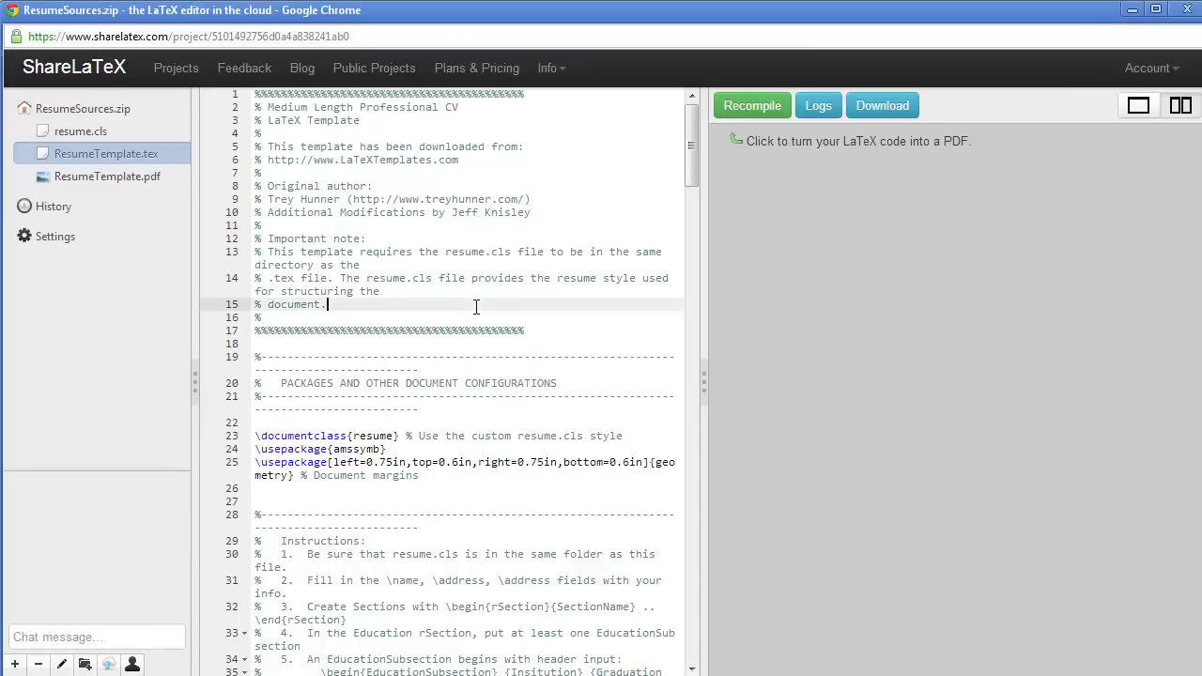
# Step: Collapse the PDF preview so the template source spans the full width
pyautogui.moveTo(463, 107); pyautogui.dragTo(267, 107)
pyautogui.scroll(-2, 455, 213)
pyautogui.scroll(-3, 455, 213)
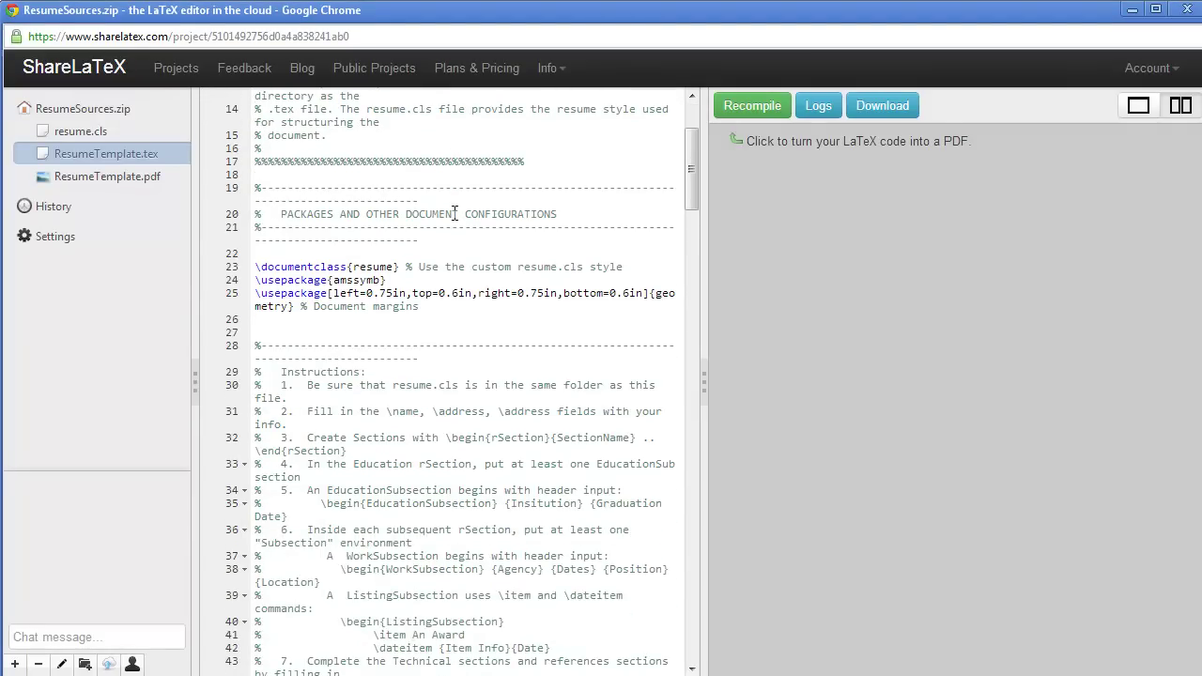
pyautogui.click(706, 395)
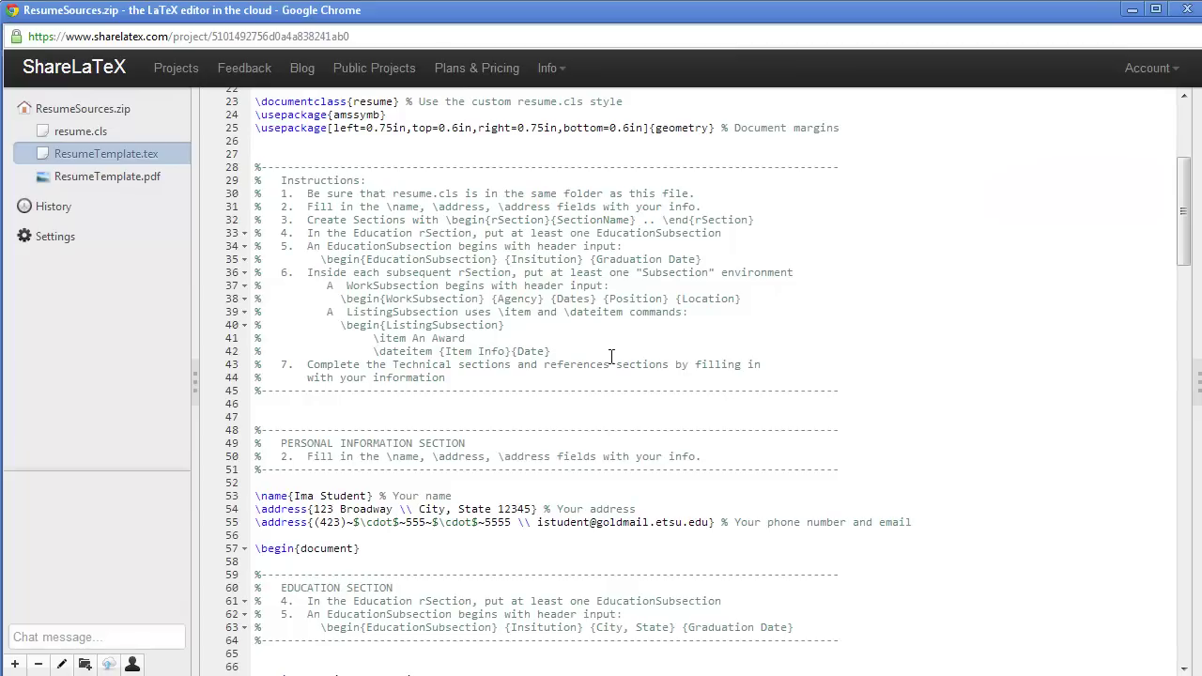
# Step: Read through the template's instruction comments, including the fill-in-your-info note on line 50
pyautogui.moveTo(254, 167); pyautogui.dragTo(918, 392)
pyautogui.scroll(-3, 843, 351)
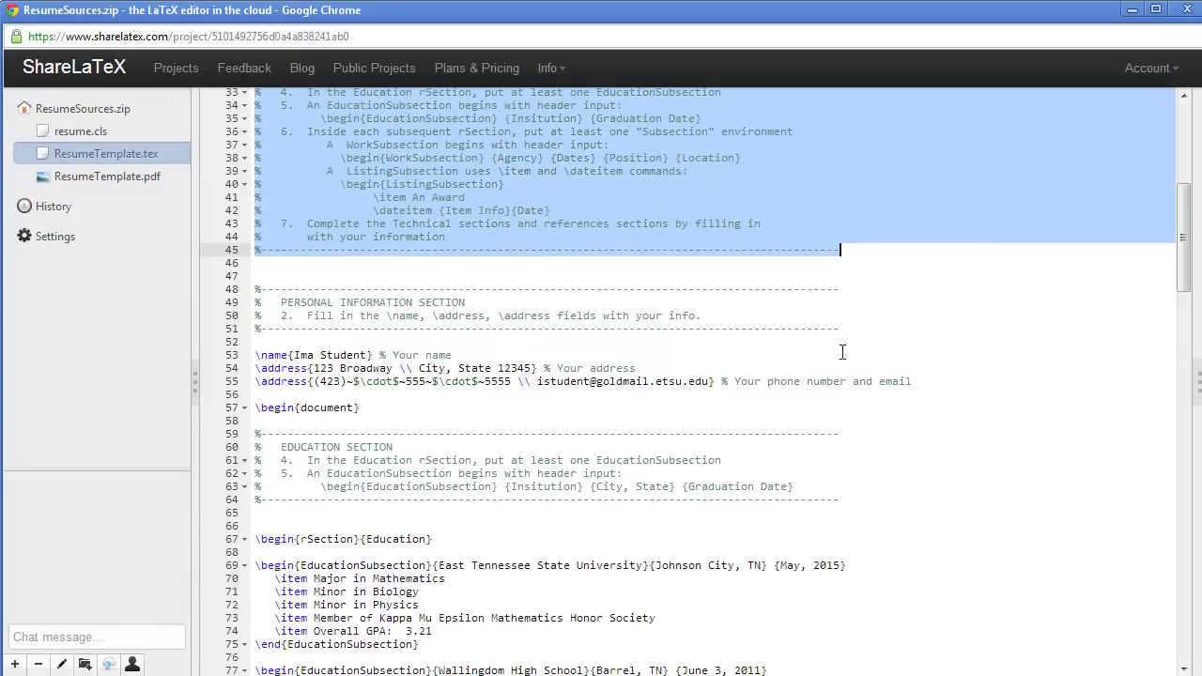
pyautogui.click(830, 294)
pyautogui.scroll(3, 830, 293)
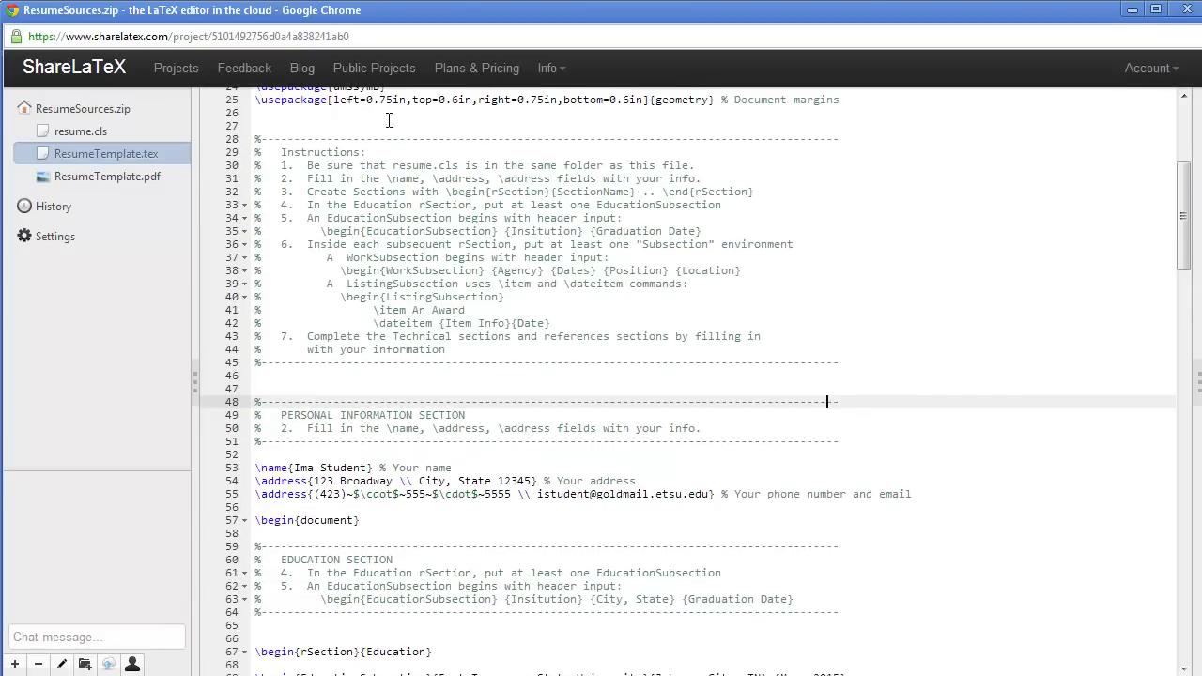
pyautogui.moveTo(284, 176); pyautogui.dragTo(703, 178)
pyautogui.scroll(-3, 701, 180)
pyautogui.scroll(-1, 701, 180)
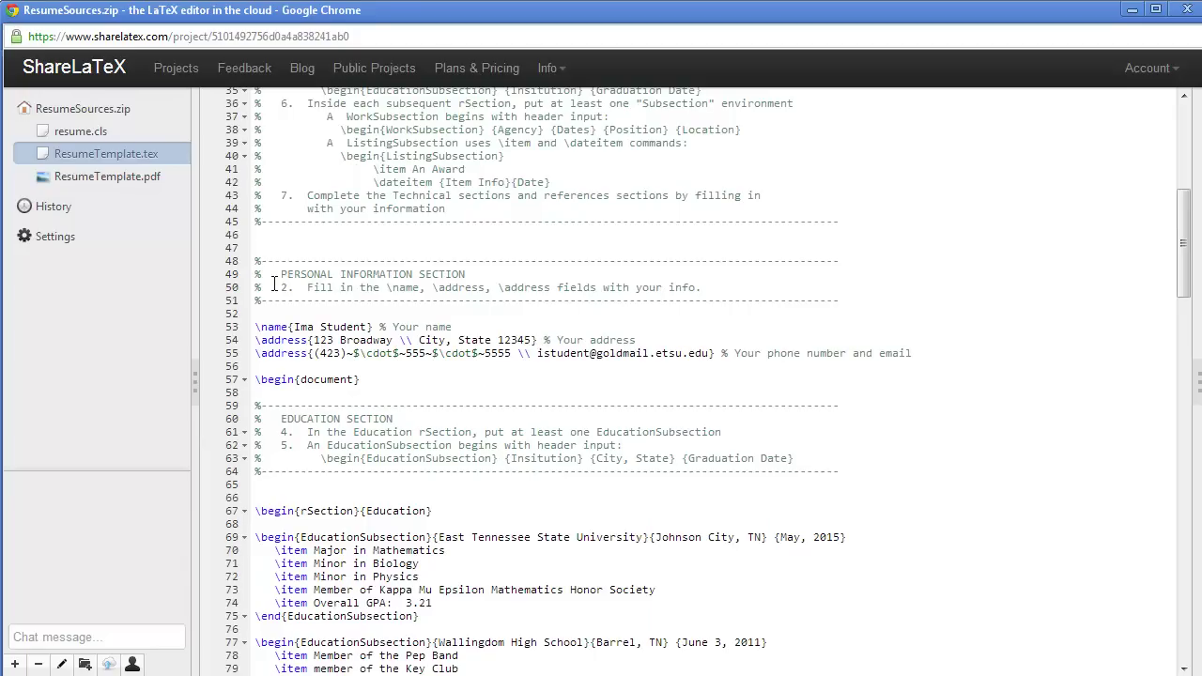
pyautogui.moveTo(278, 286); pyautogui.dragTo(703, 288)
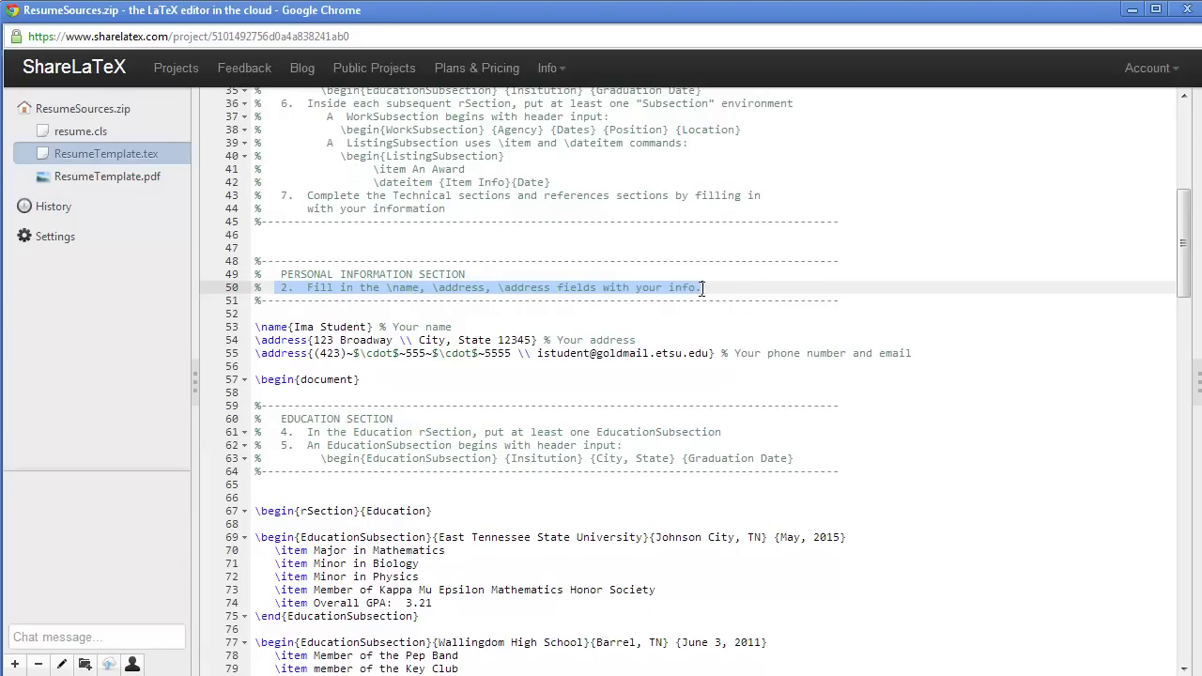
pyautogui.scroll(-2, 702, 288)
# Step: Replace the placeholder name and postal address on lines 53–54 with the author's own
pyautogui.click(299, 242)
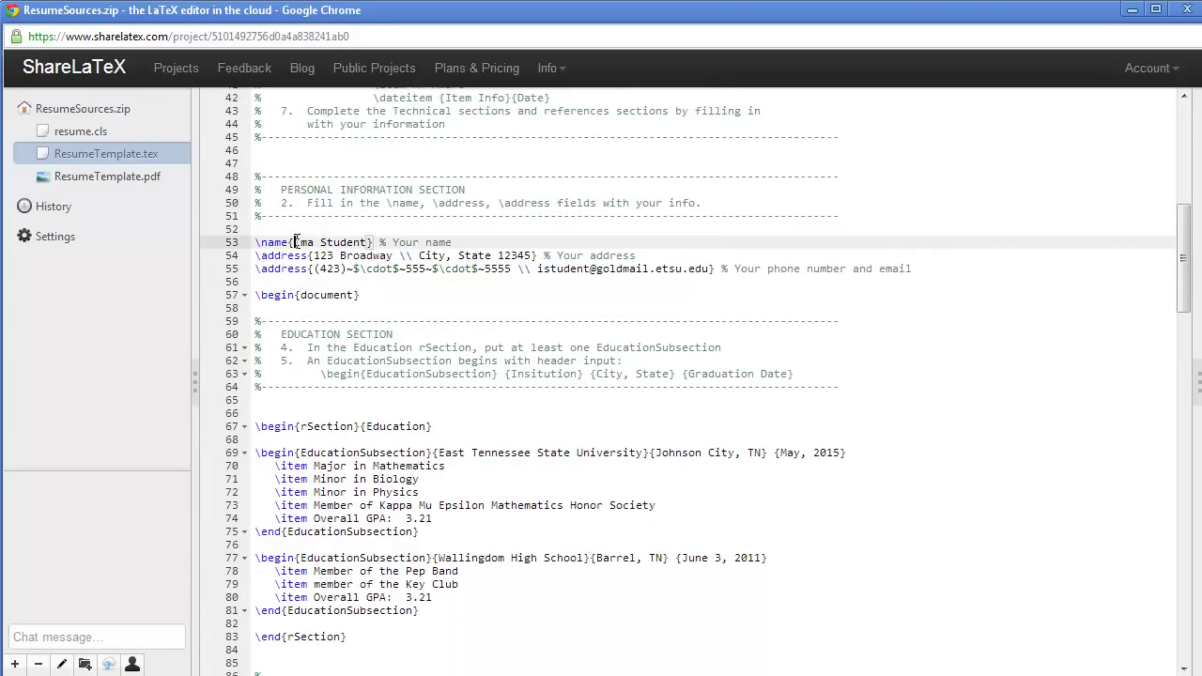
pyautogui.moveTo(308, 242); pyautogui.dragTo(369, 243)
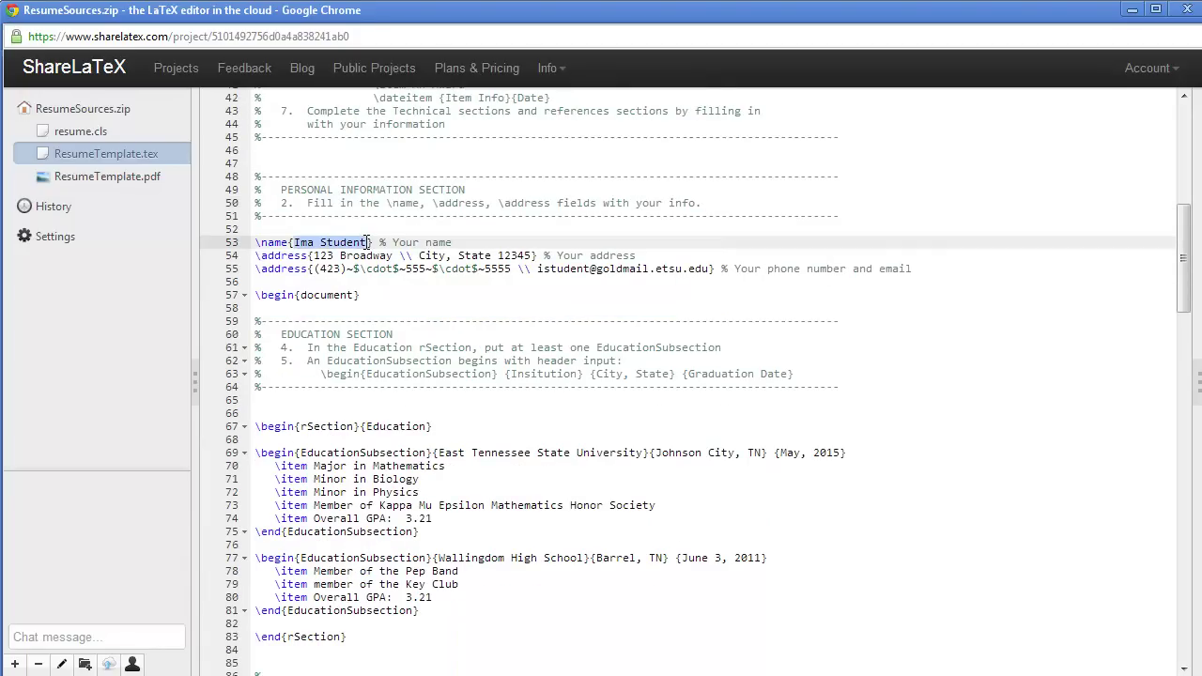
pyautogui.write('Dr. Jeff Knis')
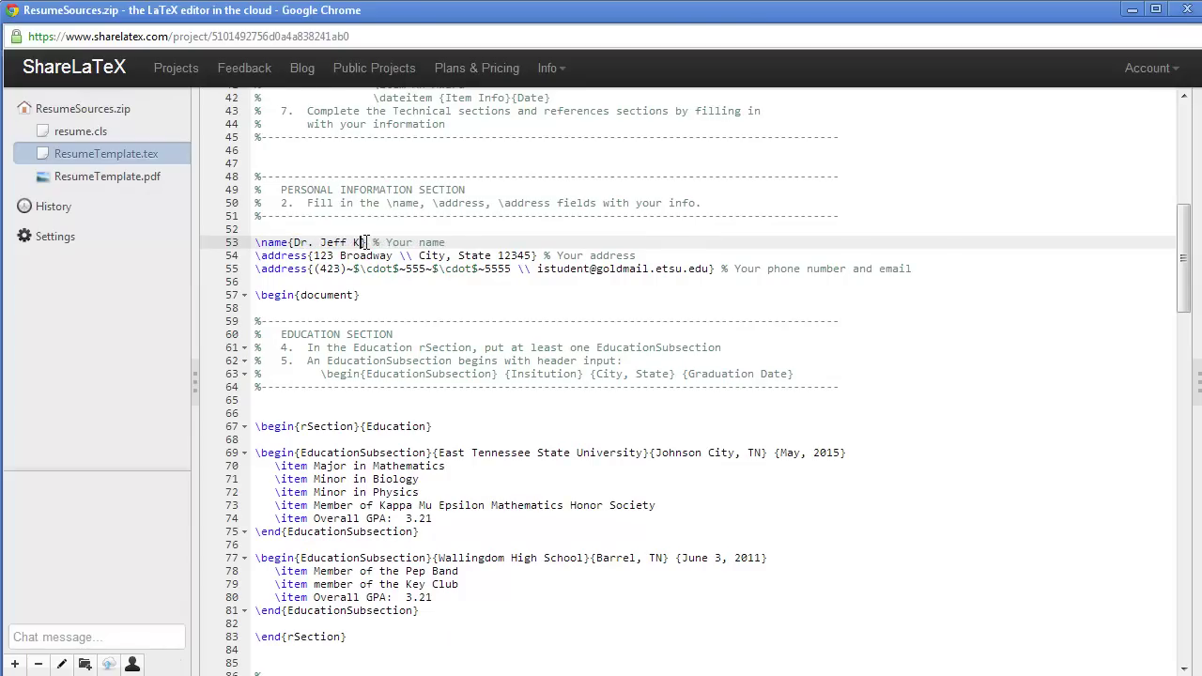
pyautogui.write('ley')
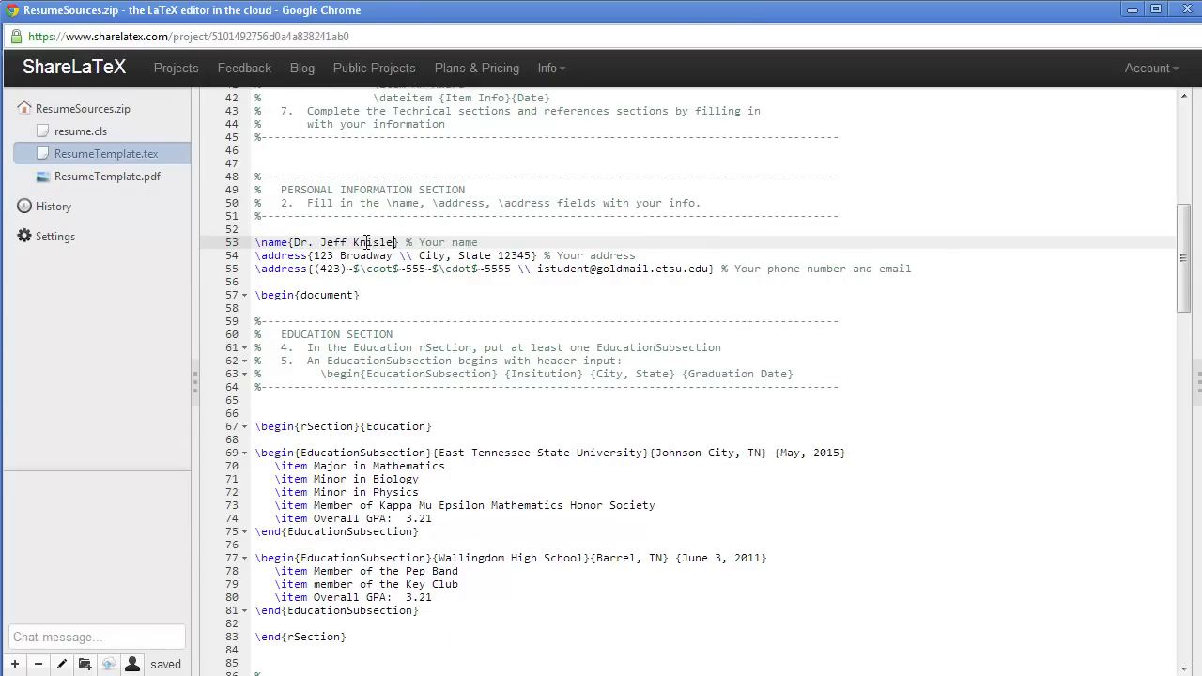
pyautogui.moveTo(314, 255); pyautogui.dragTo(399, 256)
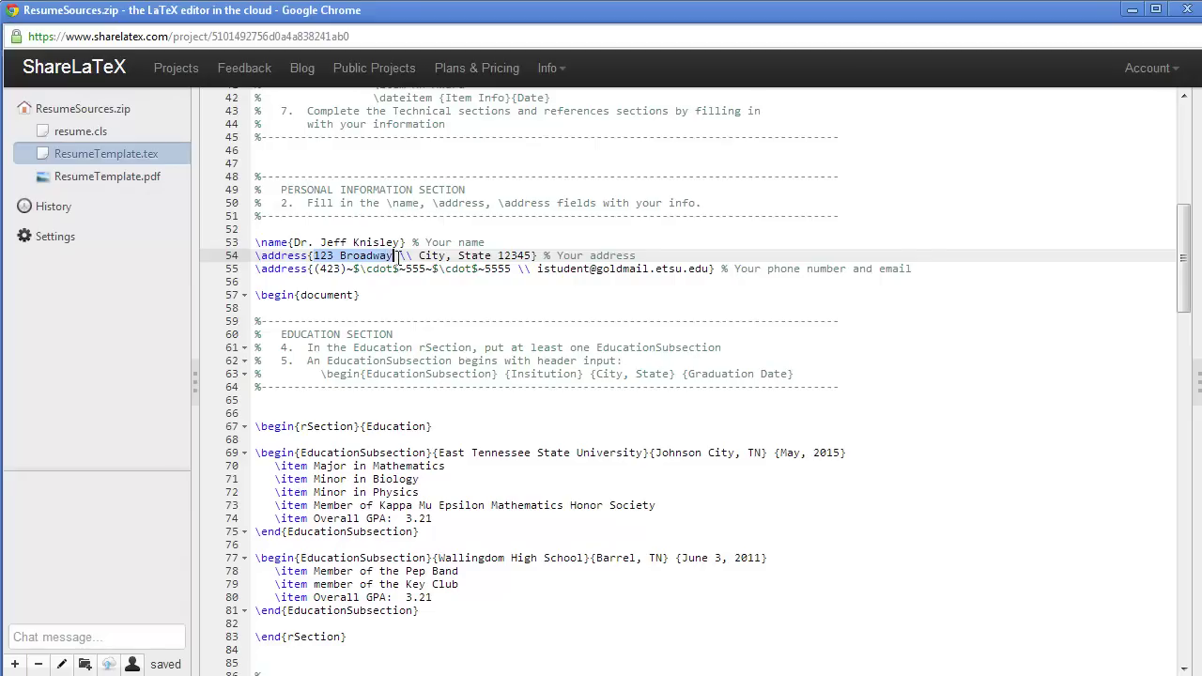
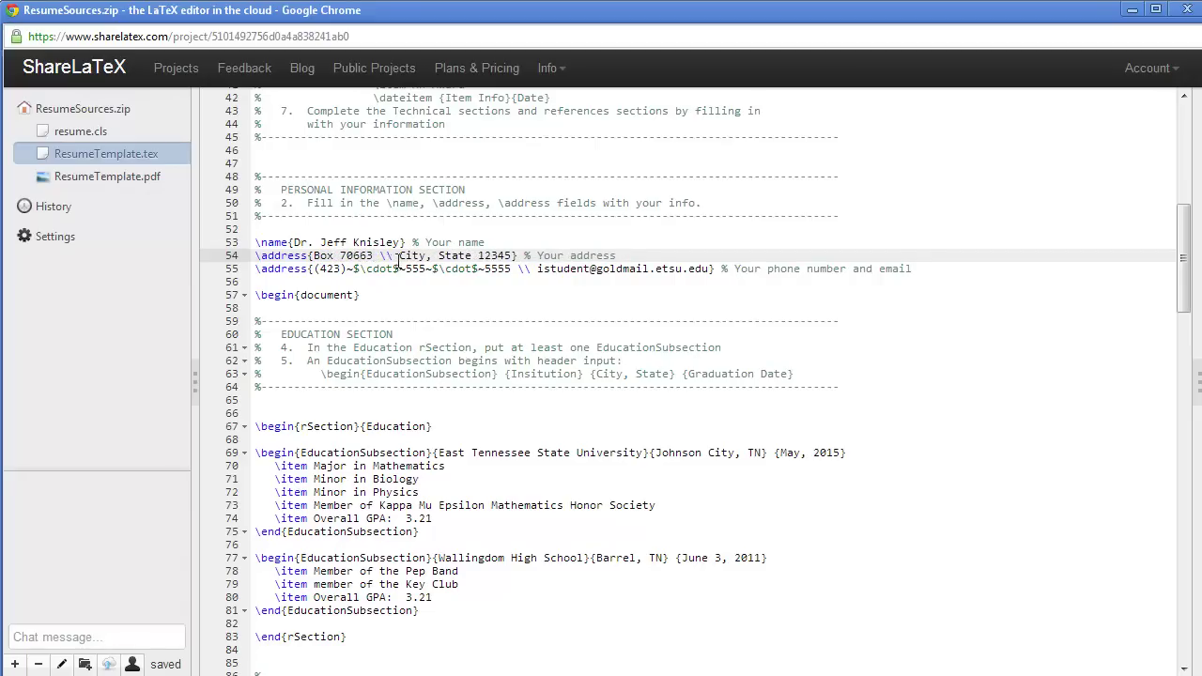
pyautogui.moveTo(398, 261); pyautogui.dragTo(502, 254)
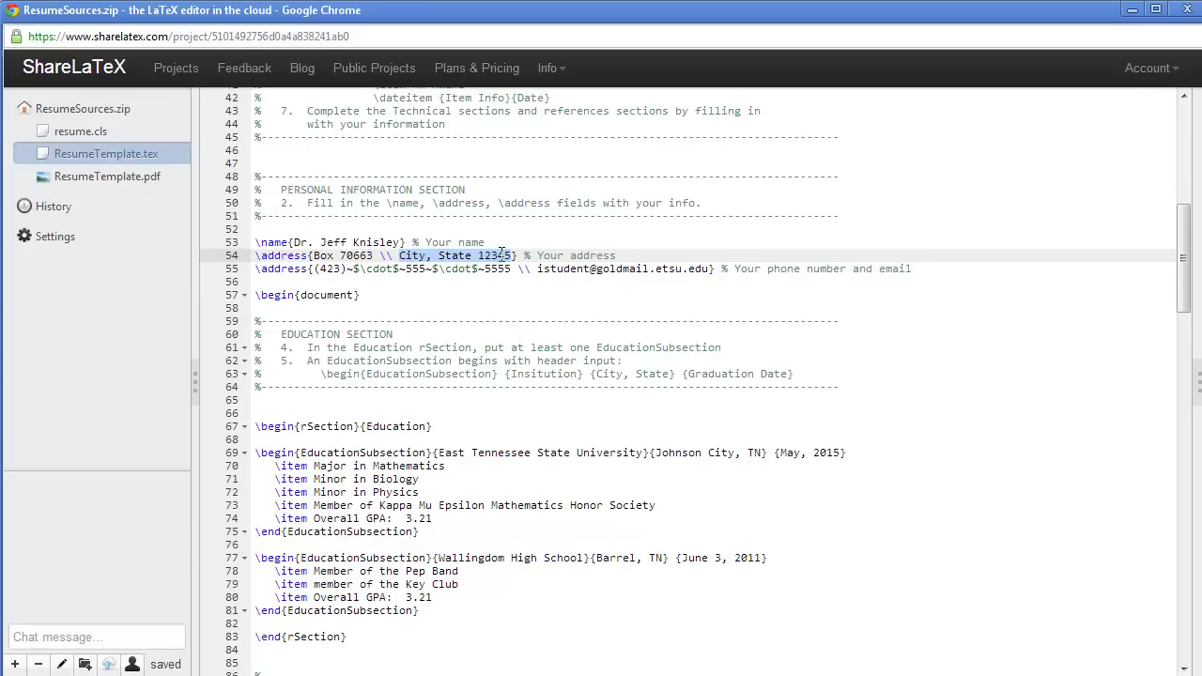
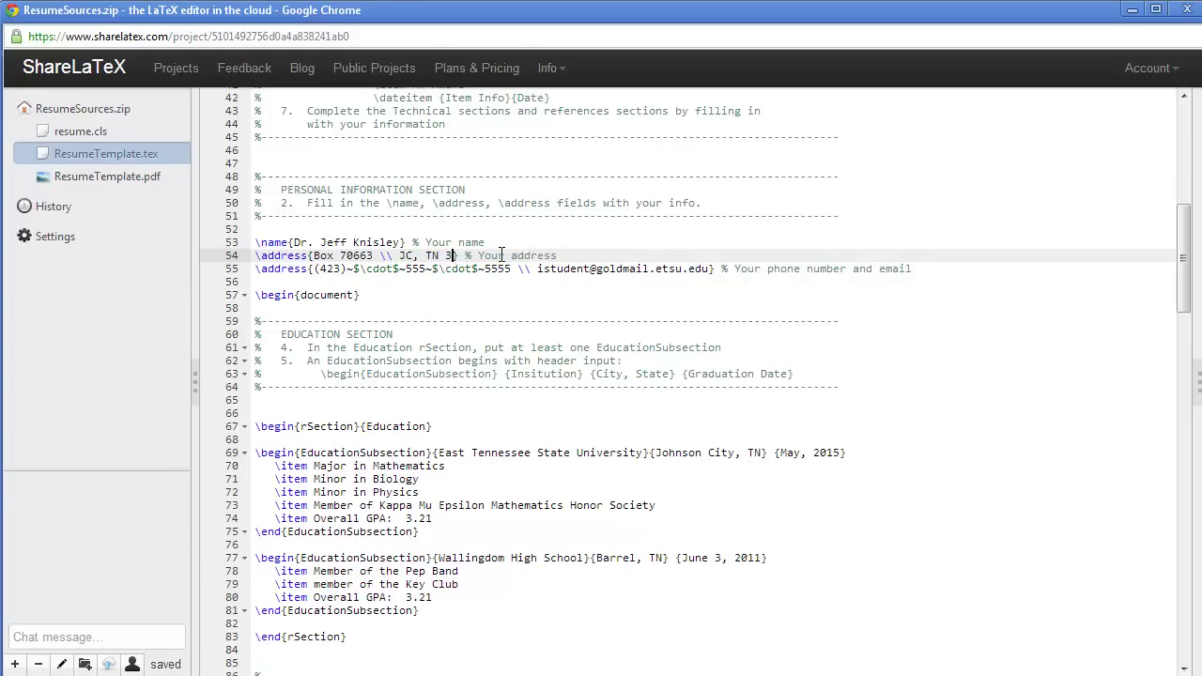
# Step: Replace the placeholder phone number and e-mail with the author's own contact details
pyautogui.moveTo(405, 269); pyautogui.dragTo(426, 269)
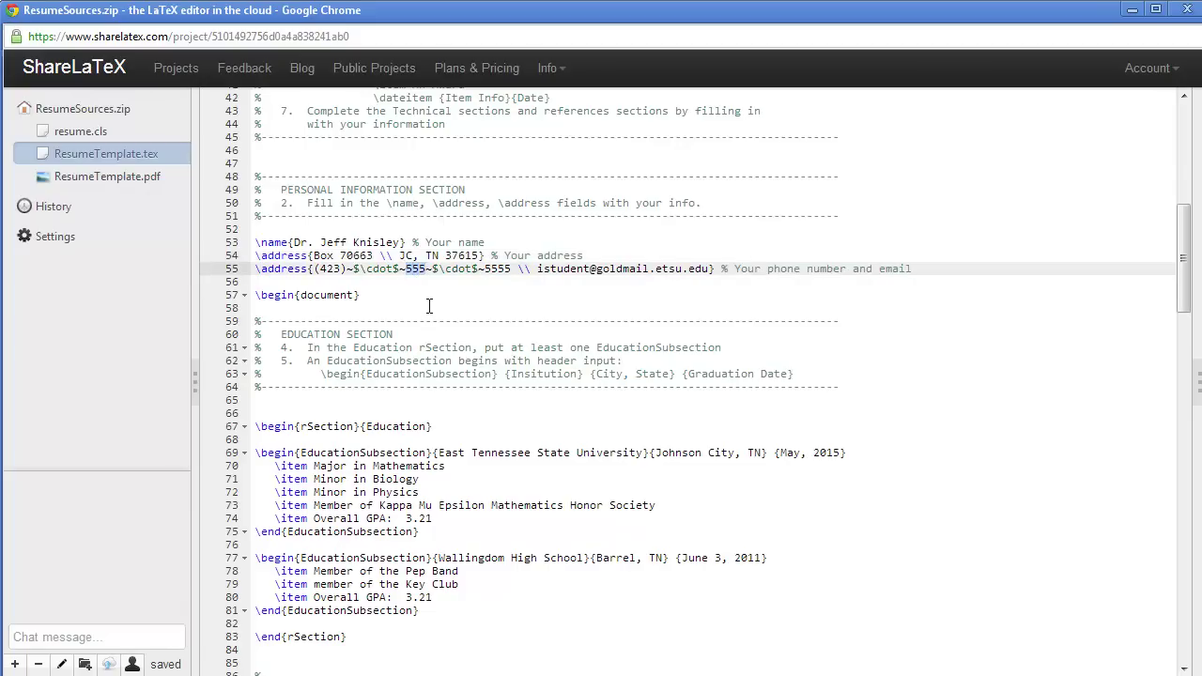
pyautogui.write('439')
pyautogui.moveTo(485, 269); pyautogui.dragTo(512, 269)
pyautogui.write('4349')
pyautogui.moveTo(539, 269); pyautogui.dragTo(662, 271)
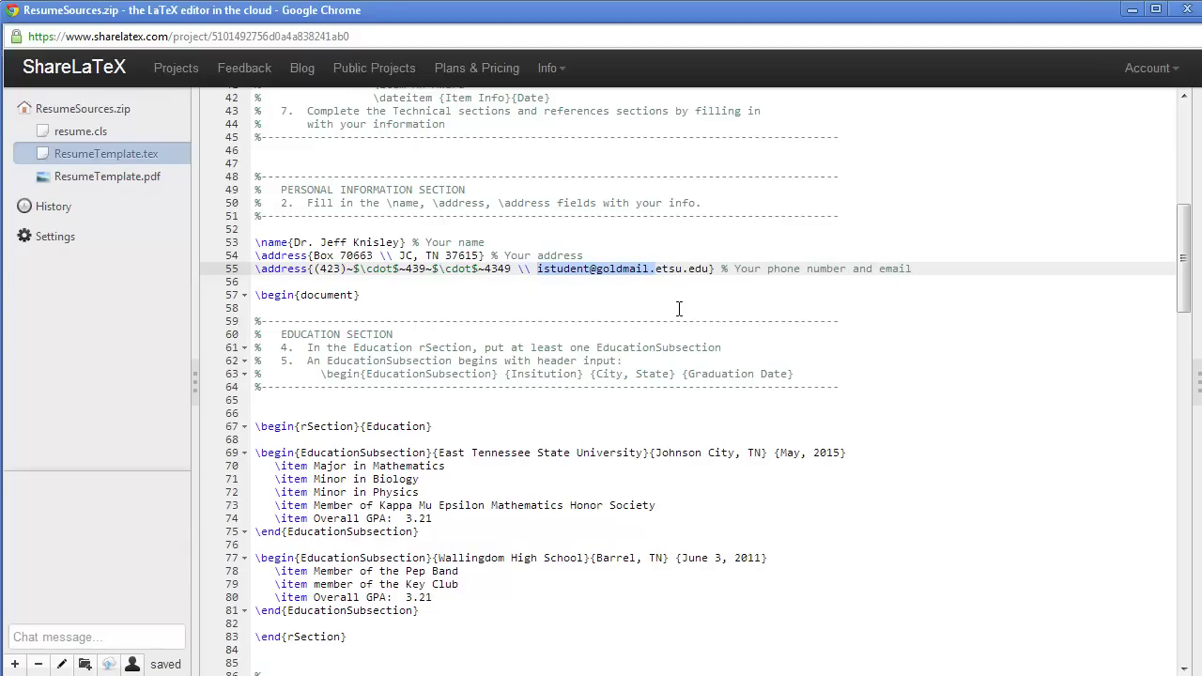
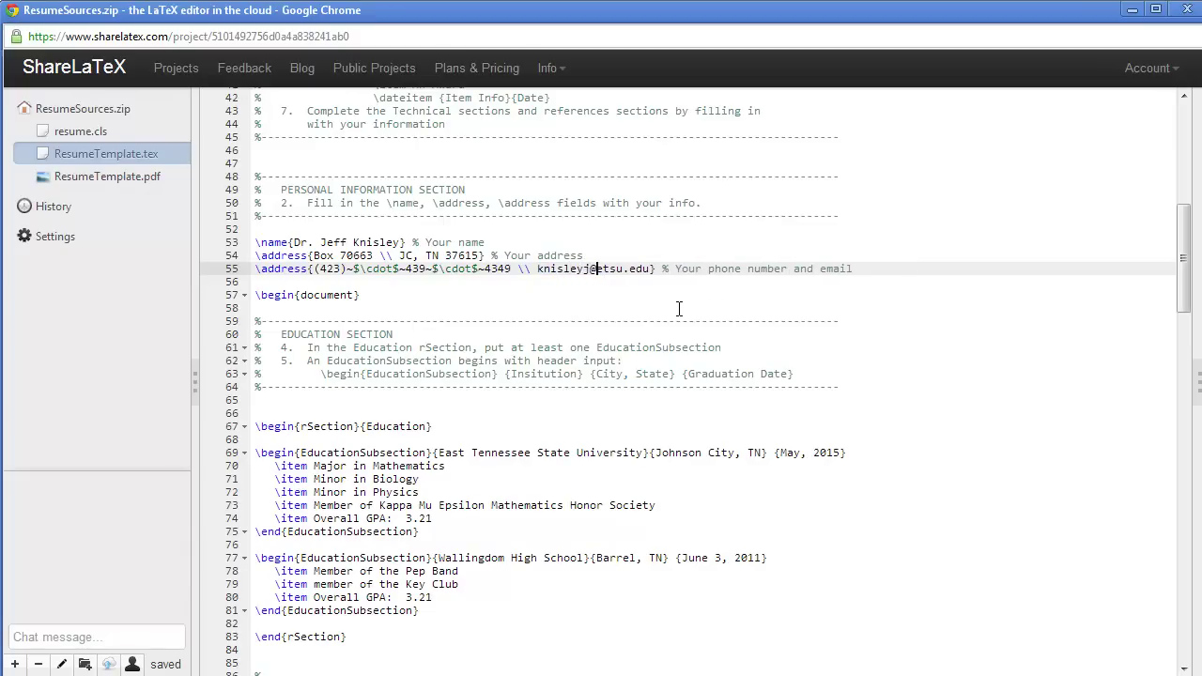
# Step: Add the comment '% DO NOT CHANGE THE ~ OR \cdot or \\ !!!!!!' below the contact details
pyautogui.click(577, 286)
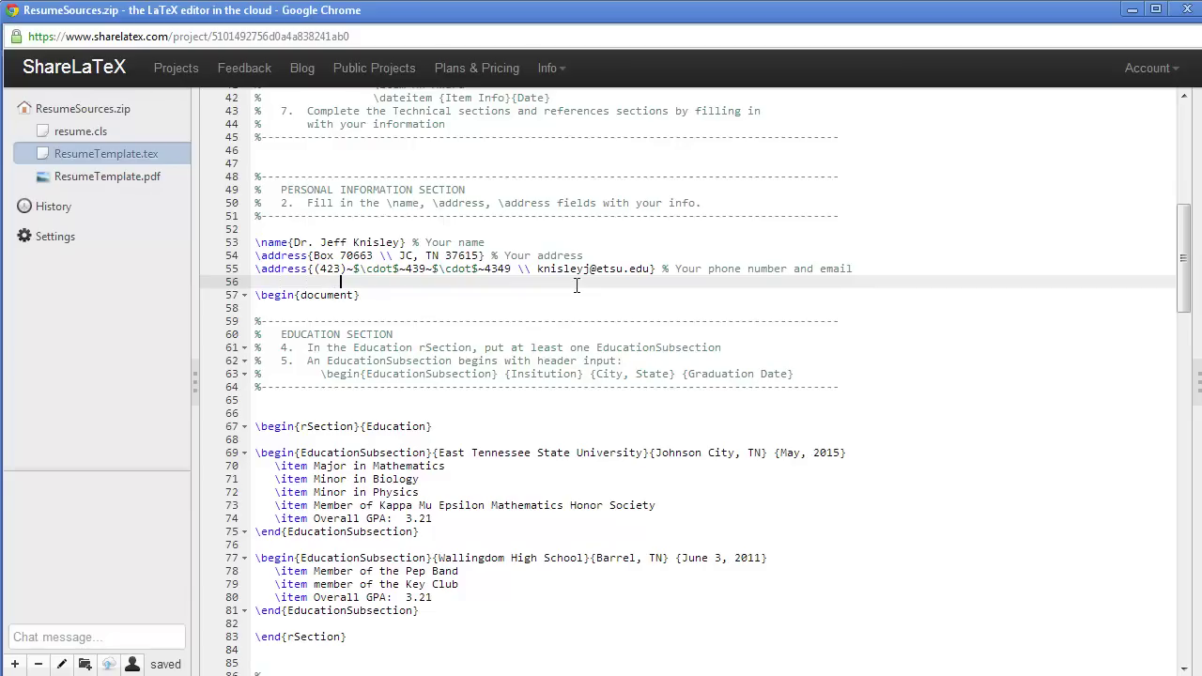
pyautogui.write('% DO NOT CHANGE THE ~ OR \\cdot ')
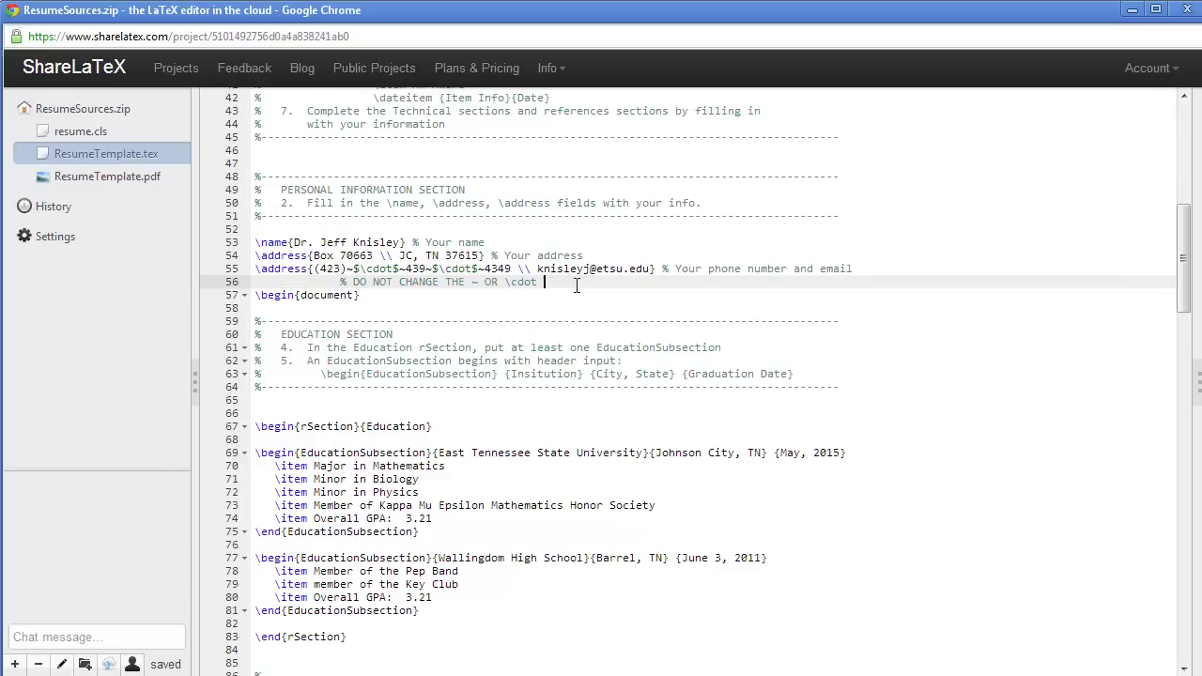
pyautogui.write('or \\\\ !!!!!!')
pyautogui.press('Return')
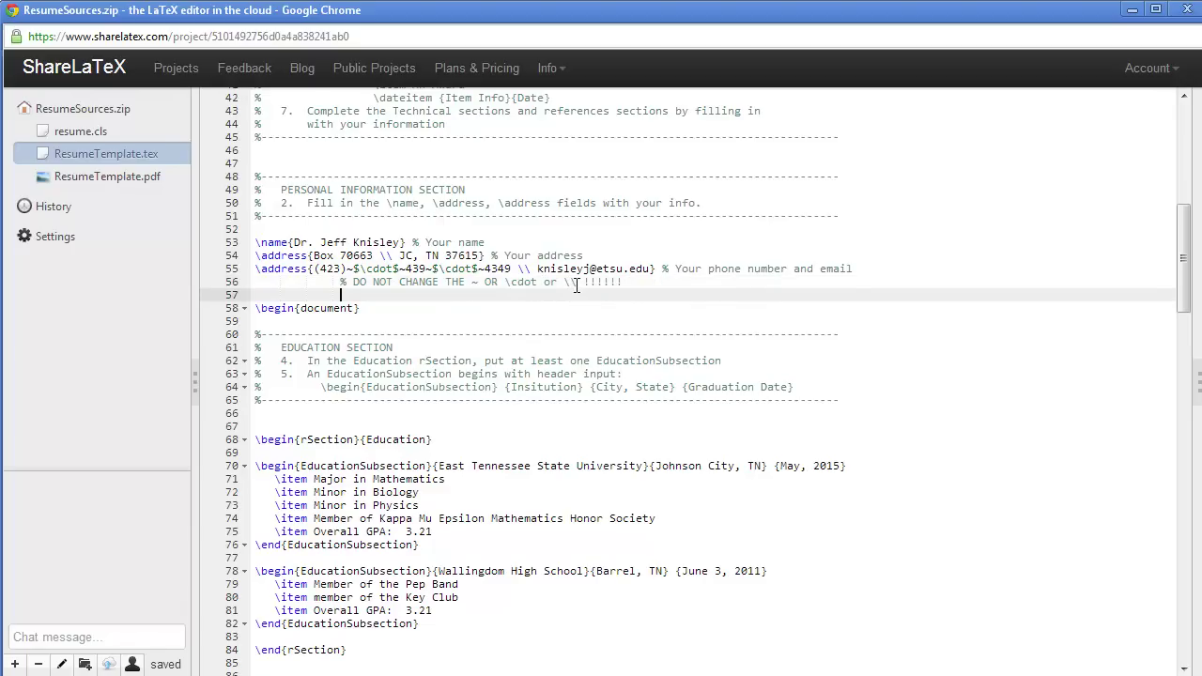
pyautogui.scroll(-3, 575, 286)
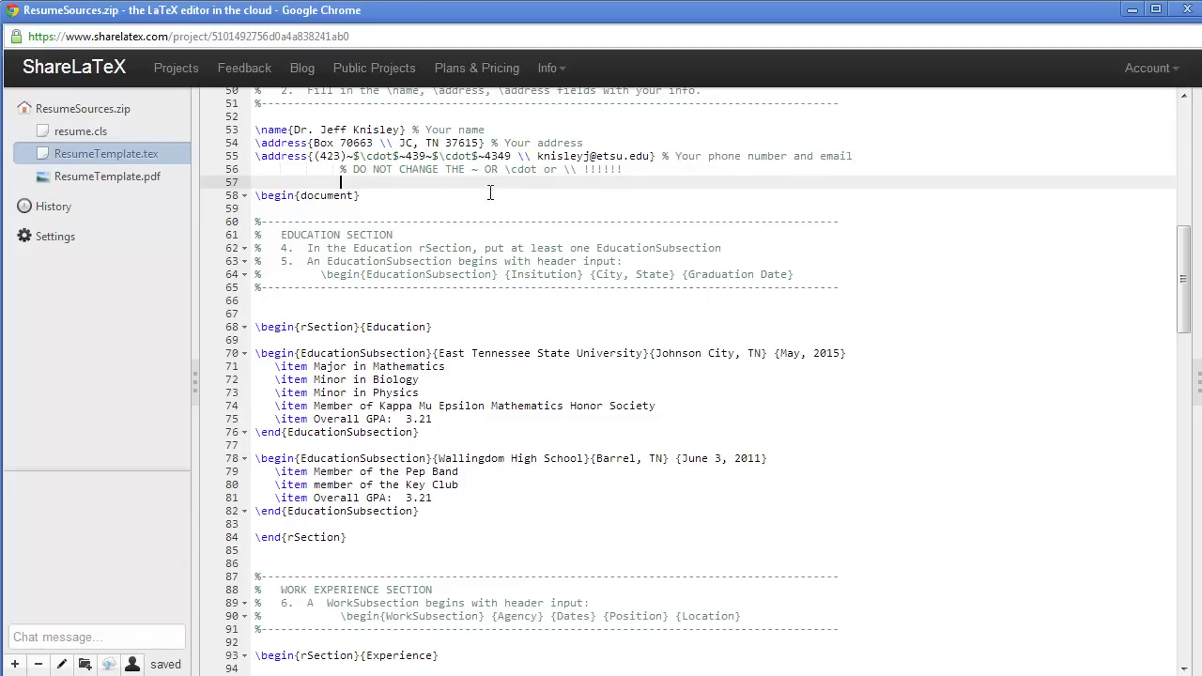
# Step: Bring back the PDF preview and compile the resume
pyautogui.click(1199, 396)
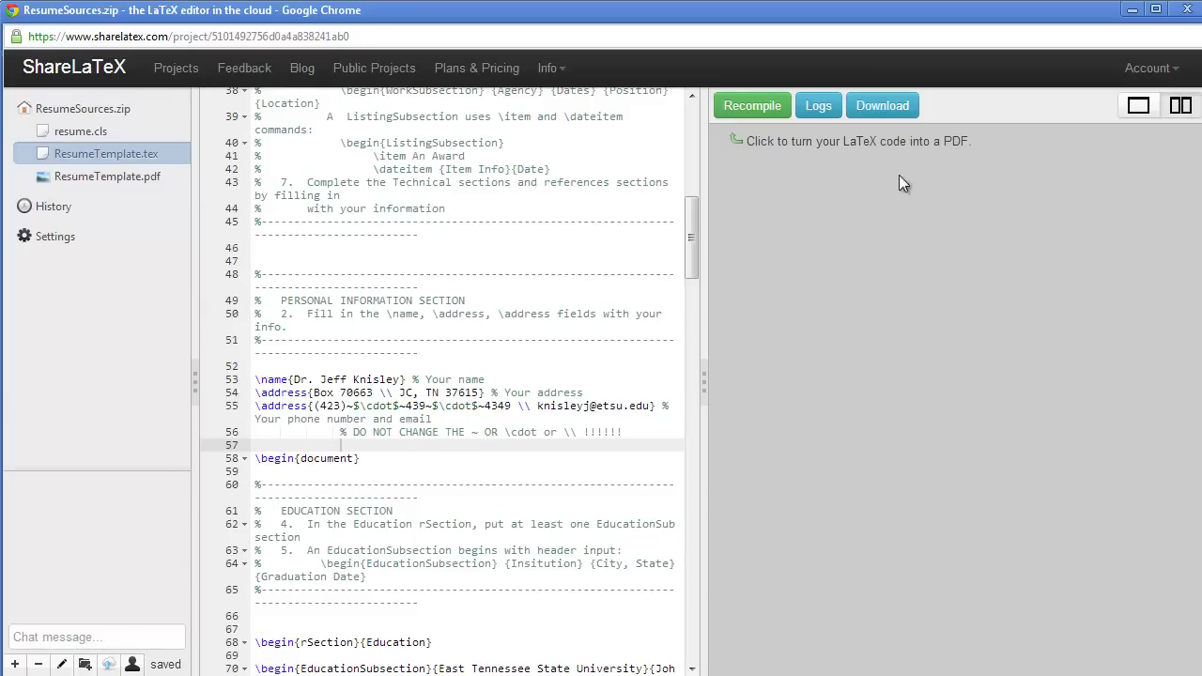
pyautogui.click(757, 110)
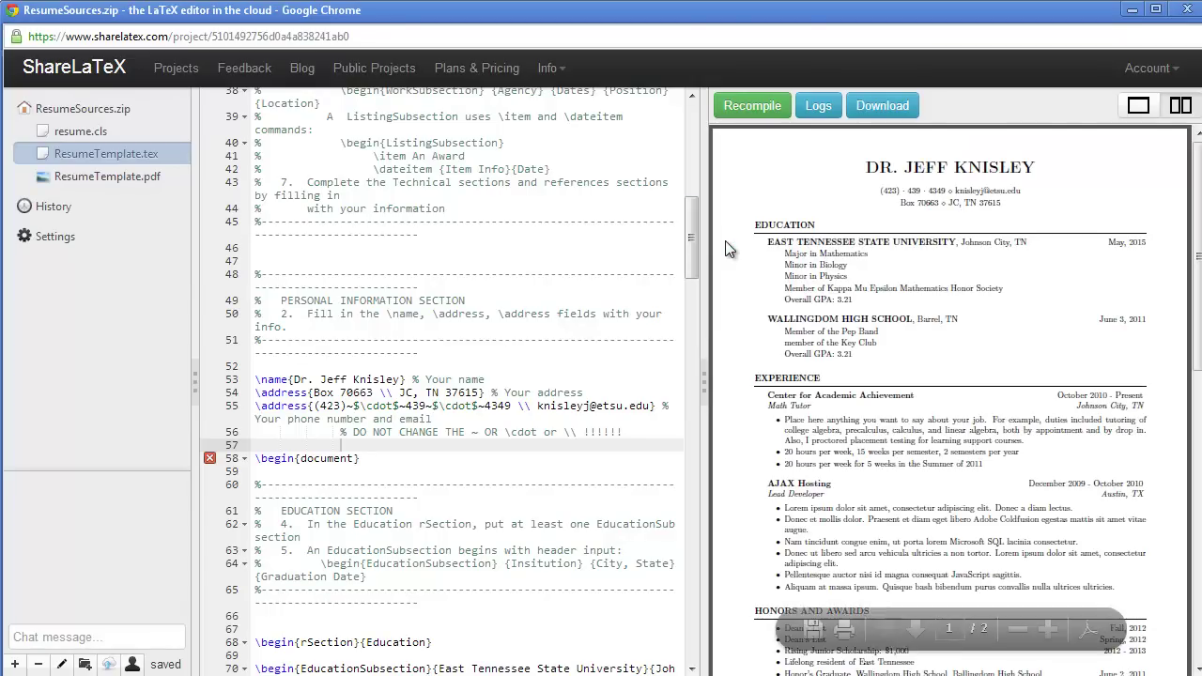
pyautogui.moveTo(687, 253); pyautogui.dragTo(691, 202)
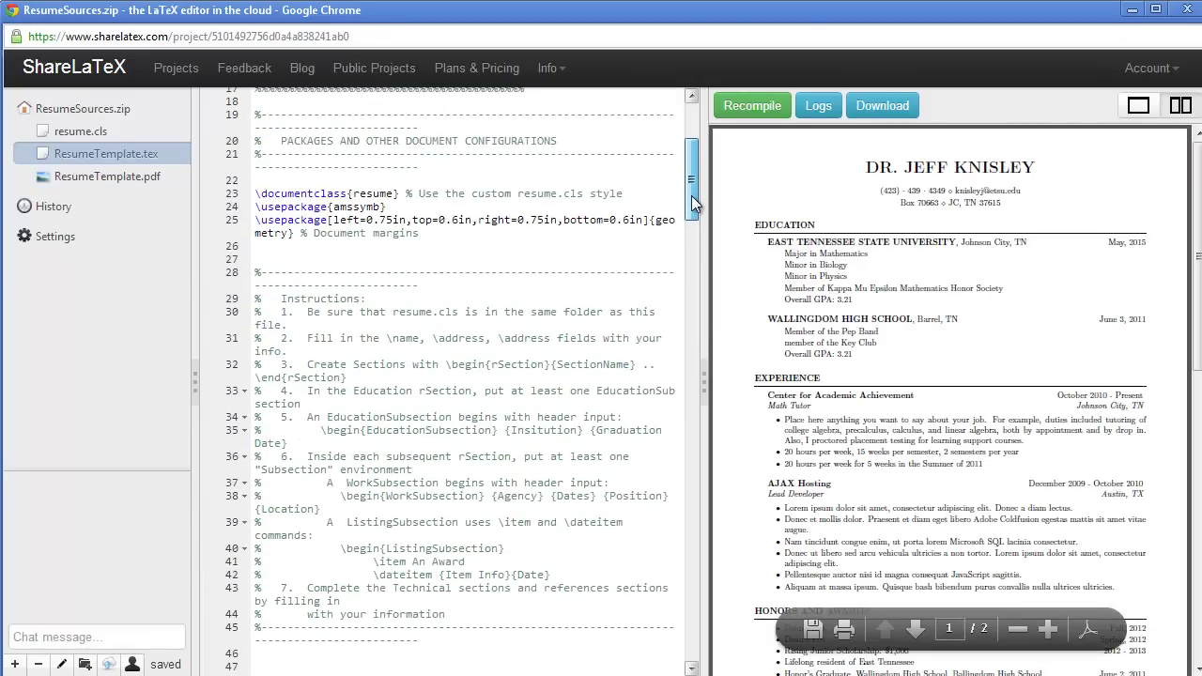
# Step: Collapse the file list, widen the editor, and compare the PDF header with lines 53–56
pyautogui.click(195, 393)
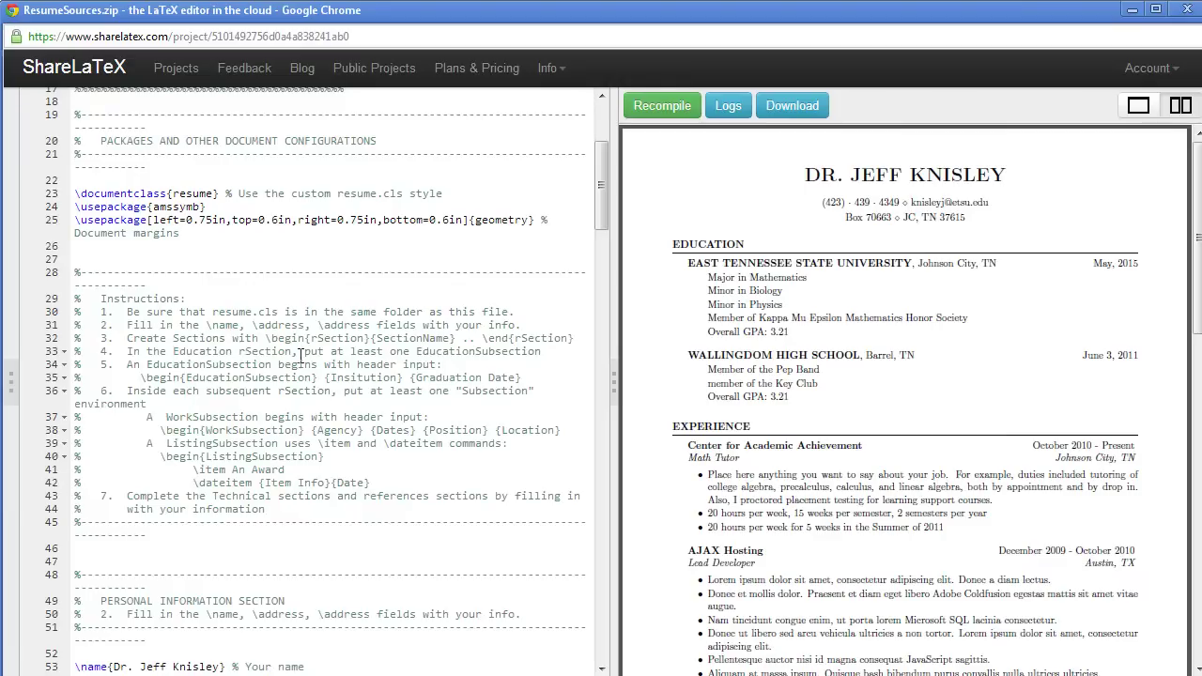
pyautogui.moveTo(612, 316); pyautogui.dragTo(673, 316)
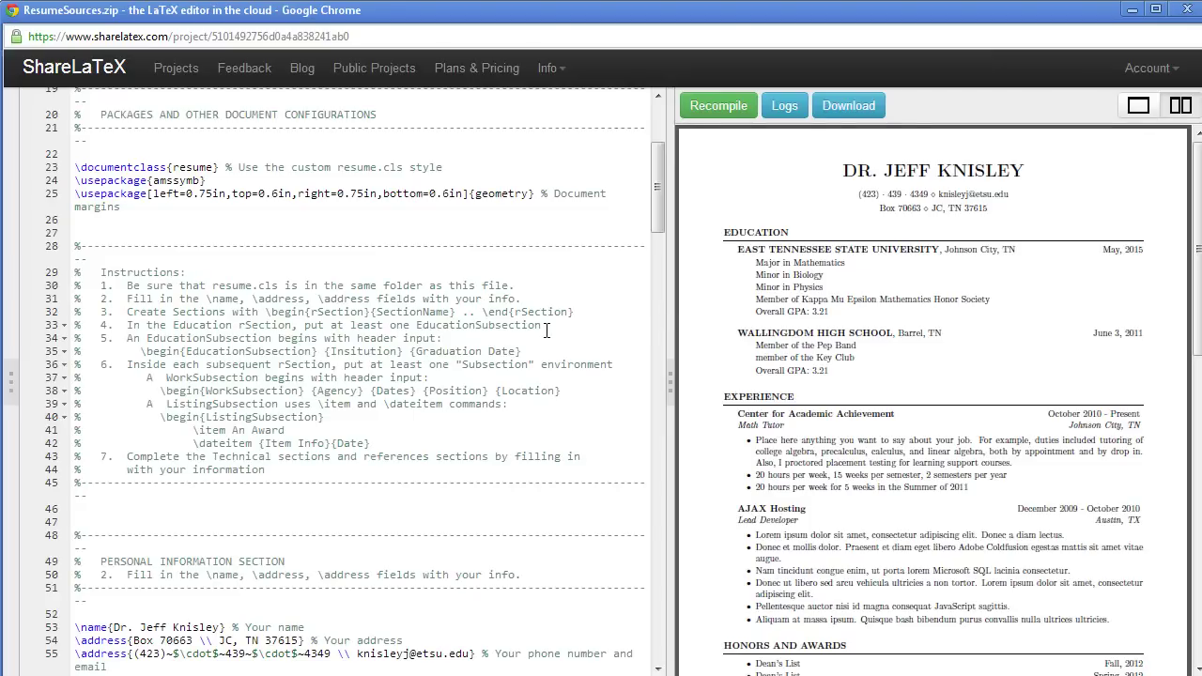
pyautogui.scroll(-5, 597, 320)
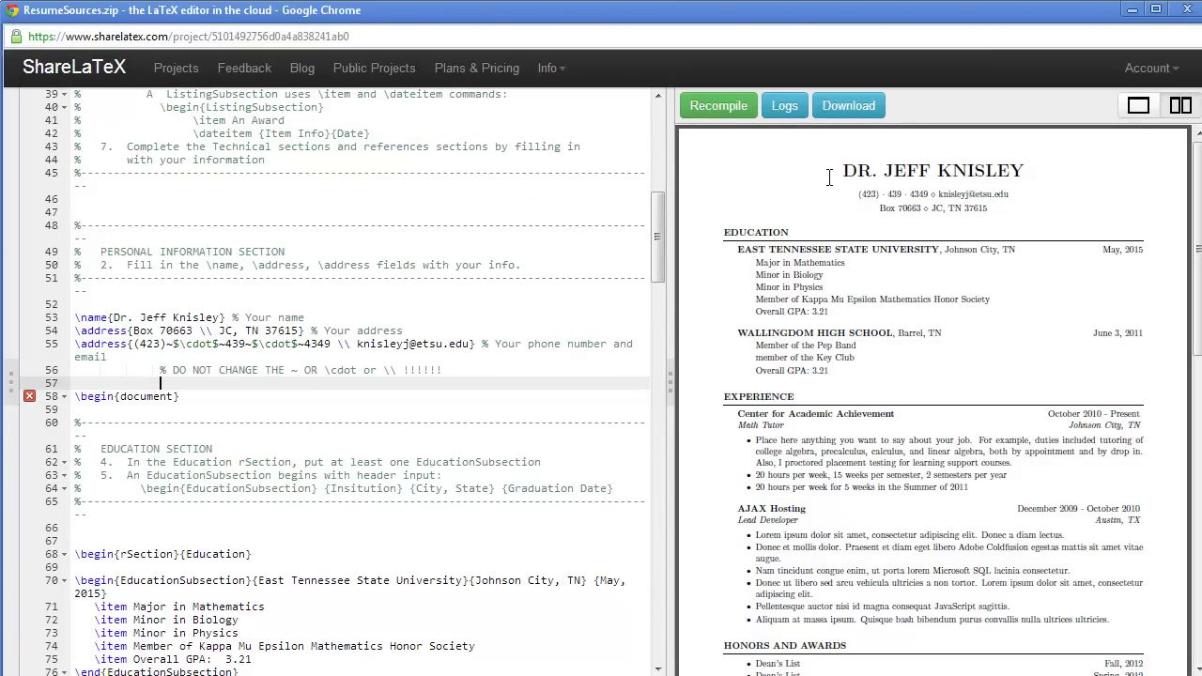
pyautogui.moveTo(846, 166); pyautogui.dragTo(994, 212)
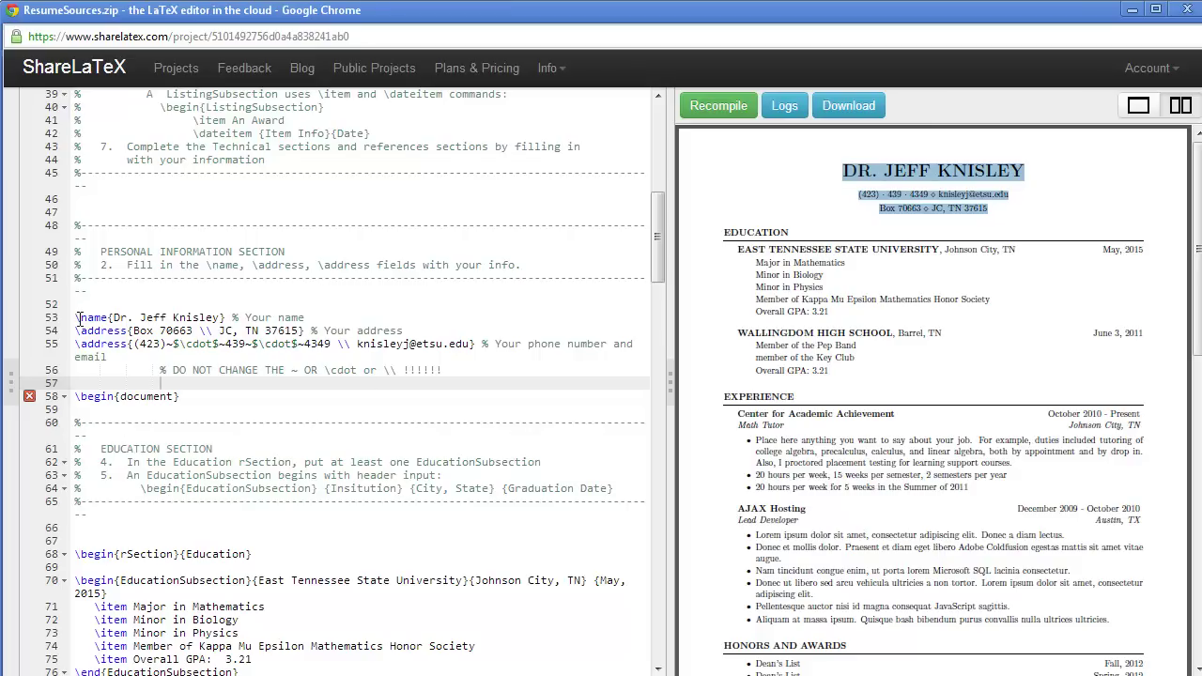
pyautogui.moveTo(77, 319); pyautogui.dragTo(484, 374)
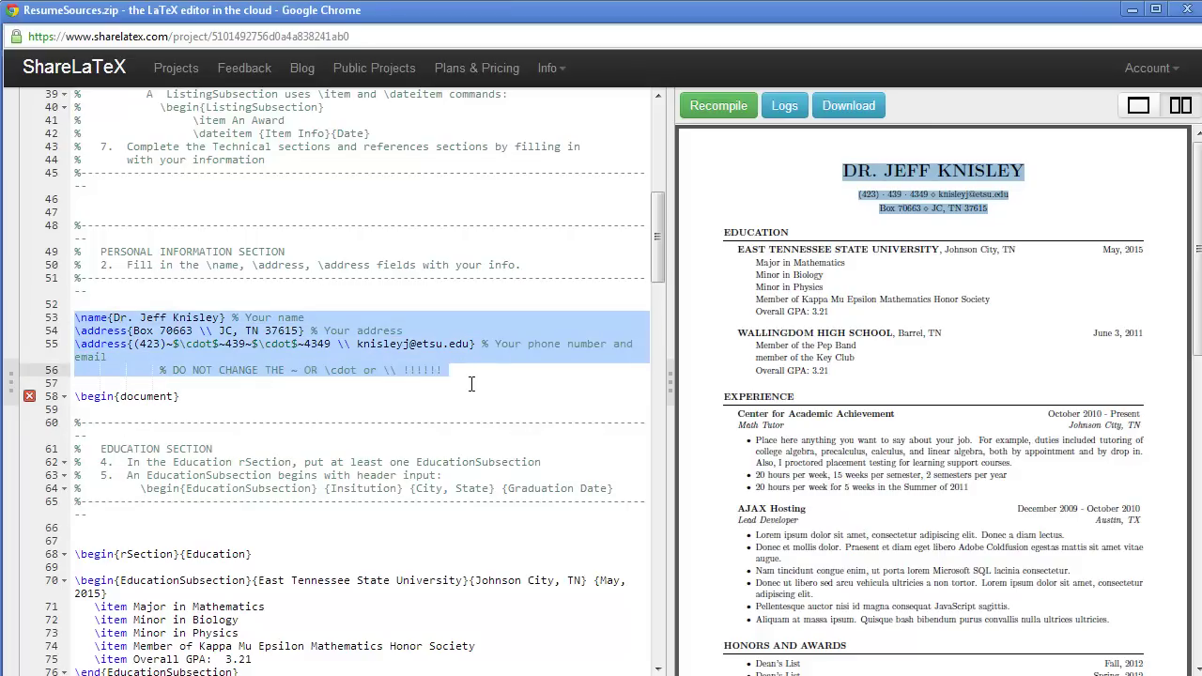
pyautogui.scroll(-3, 472, 383)
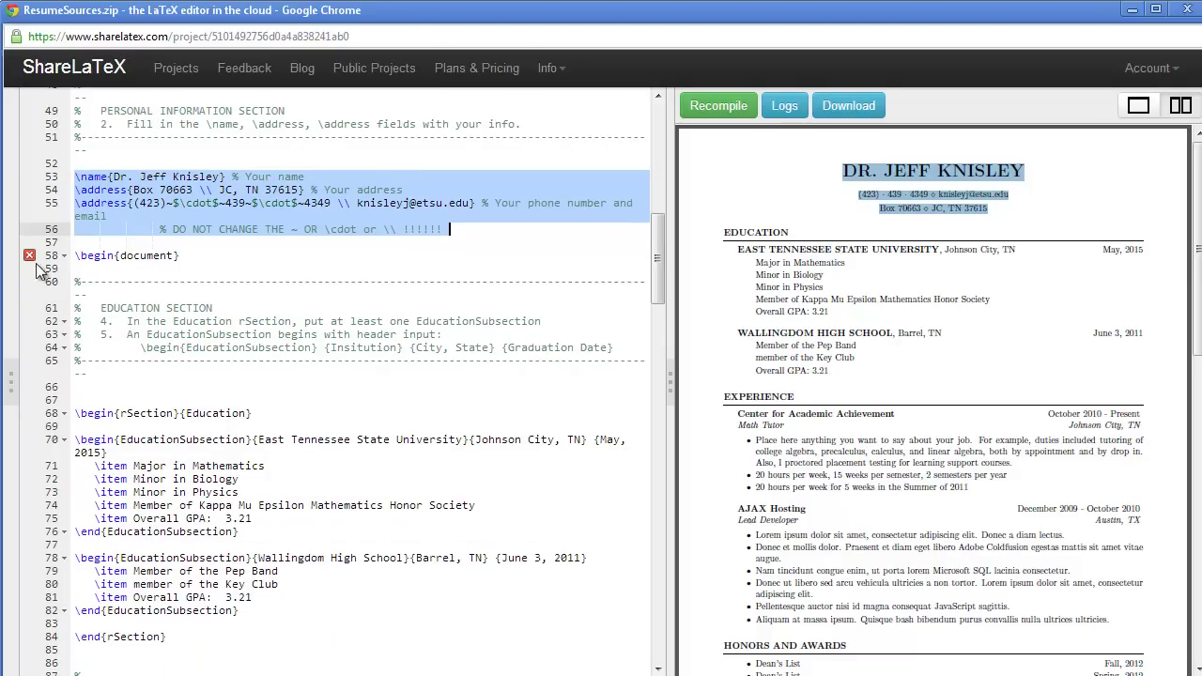
# Step: Show the compile log with the line 58 Overfull \hbox (30.0pt too wide) warning
pyautogui.moveTo(32, 259)
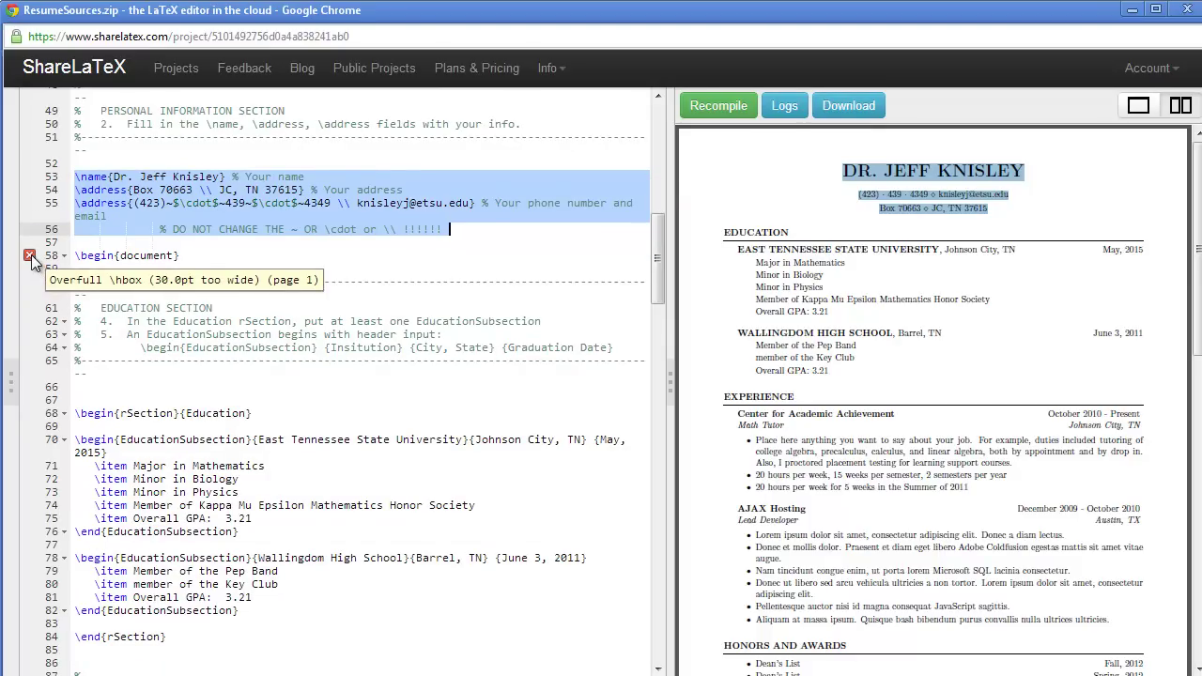
pyautogui.click(786, 109)
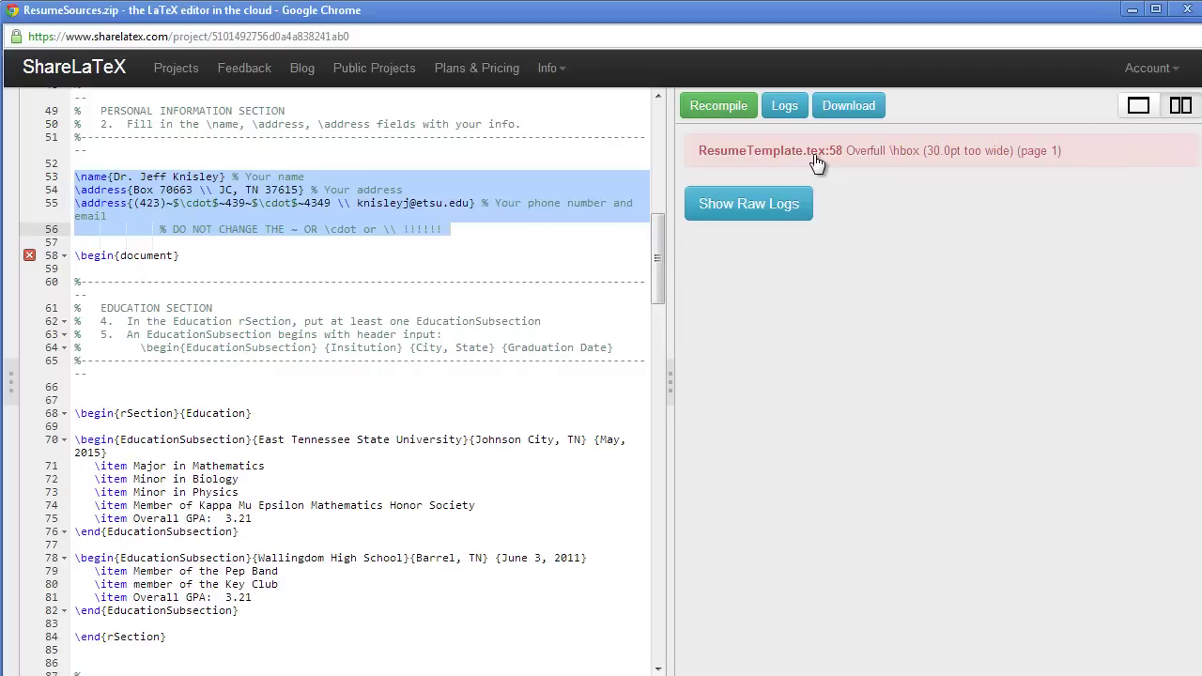
pyautogui.click(266, 267)
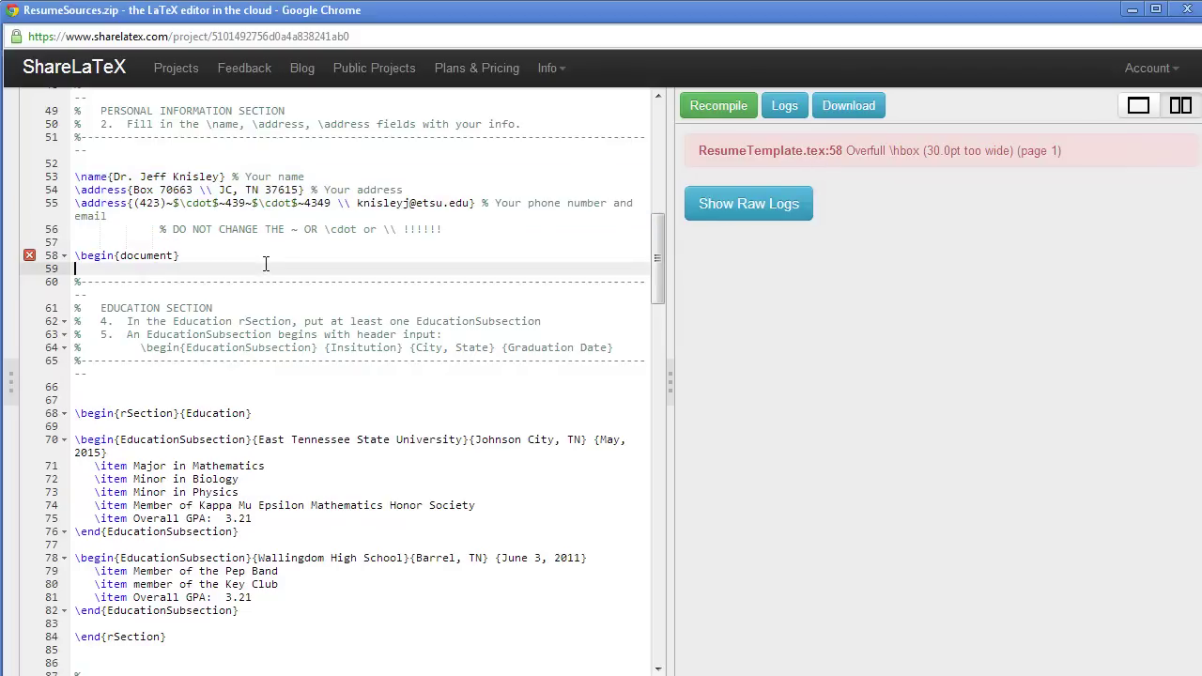
# Step: After \begin{document}, comment that the document is 30 points too wide but this is ignorable
pyautogui.click(278, 255)
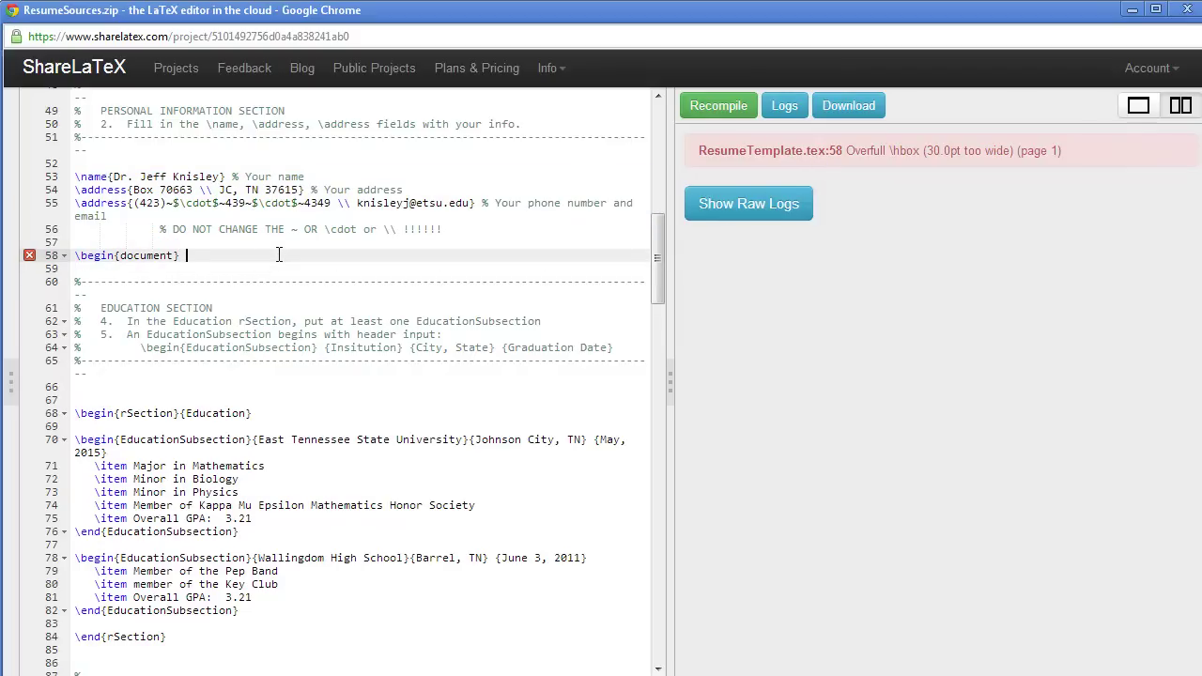
pyautogui.write('% This means the document is 30 points too wide a')
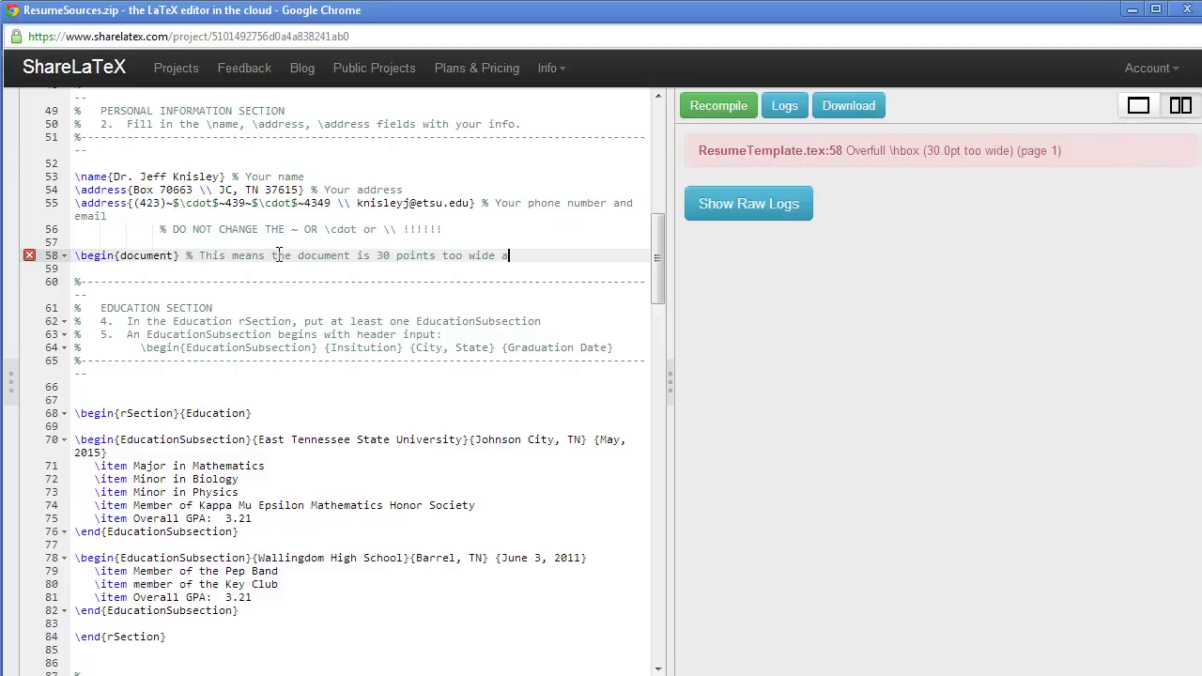
pyautogui.write('t')
pyautogui.press('BackSpace')
pyautogui.press('BackSpace')
pyautogui.write('somwe')
pyautogui.press('BackSpace')
pyautogui.press('BackSpace')
pyautogui.write('ehere')
pyautogui.press('Return')
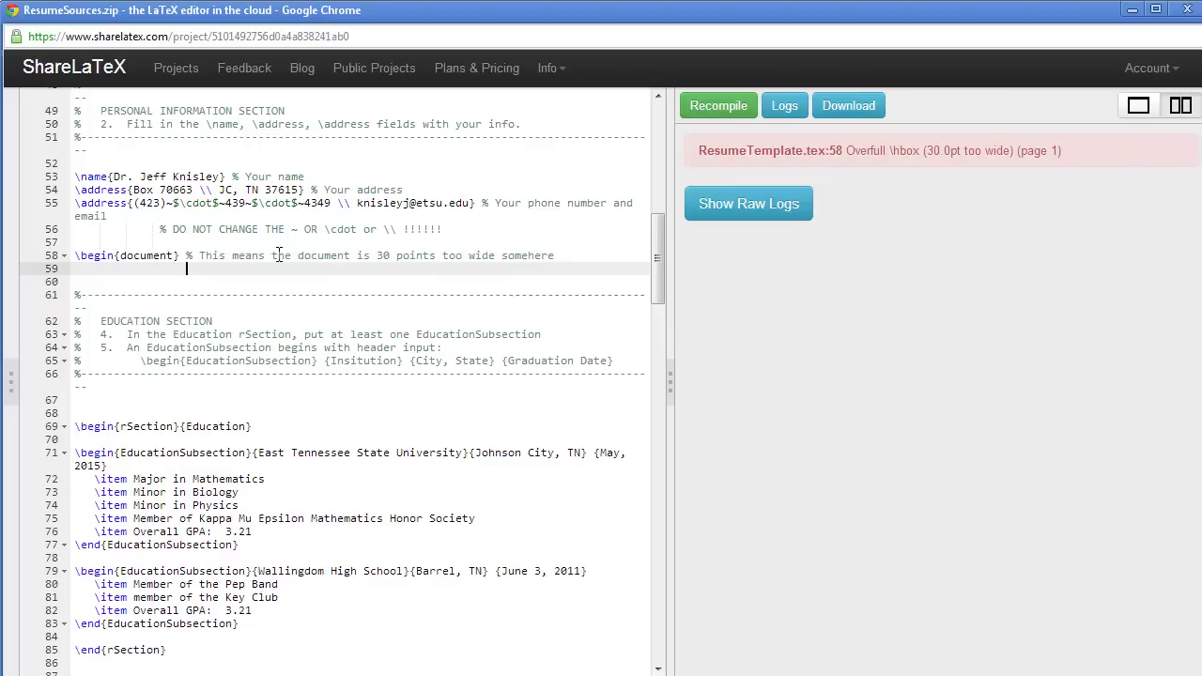
pyautogui.write("% 30 points too wide is not much... We'll ignore it")
# Step: Add comments stating a correct document matters more than the compiler showing no errors
pyautogui.press('Return')
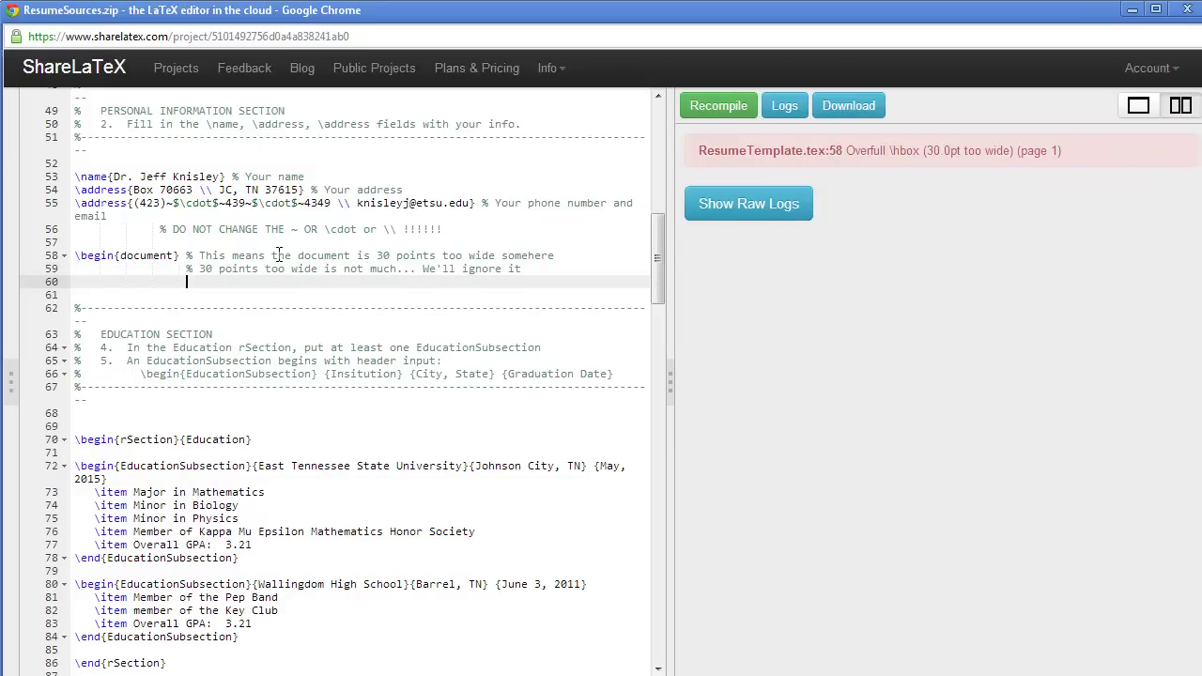
pyautogui.write('% ')
pyautogui.write('Ip')
pyautogui.write('CALL: Important ')
pyautogui.write('is tha tthe')
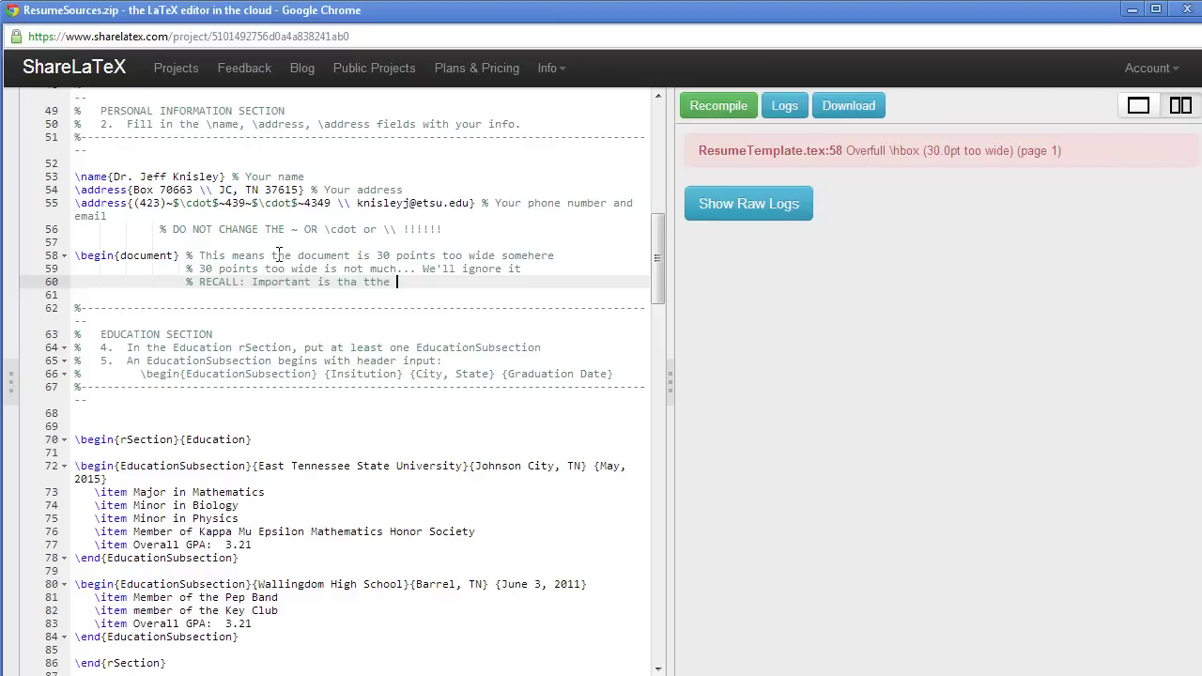
pyautogui.press('BackSpace')
pyautogui.press('BackSpace')
pyautogui.write('the docuem')
pyautogui.press('BackSpace')
pyautogui.write('ment is correct -- NOT')
pyautogui.press('Return')
pyautogui.write('%')
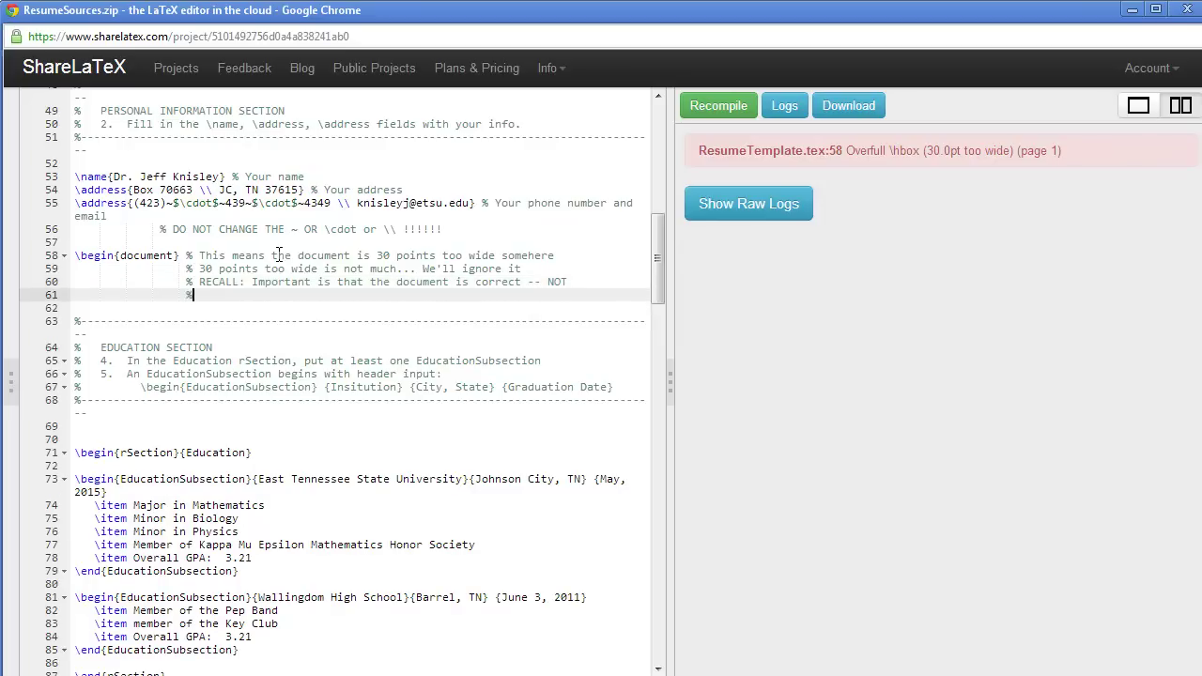
pyautogui.write(' that the compiler wor')
pyautogui.press('BackSpace')
pyautogui.press('BackSpace')
pyautogui.press('BackSpace')
pyautogui.press('BackSpace')
pyautogui.write('shows no error')
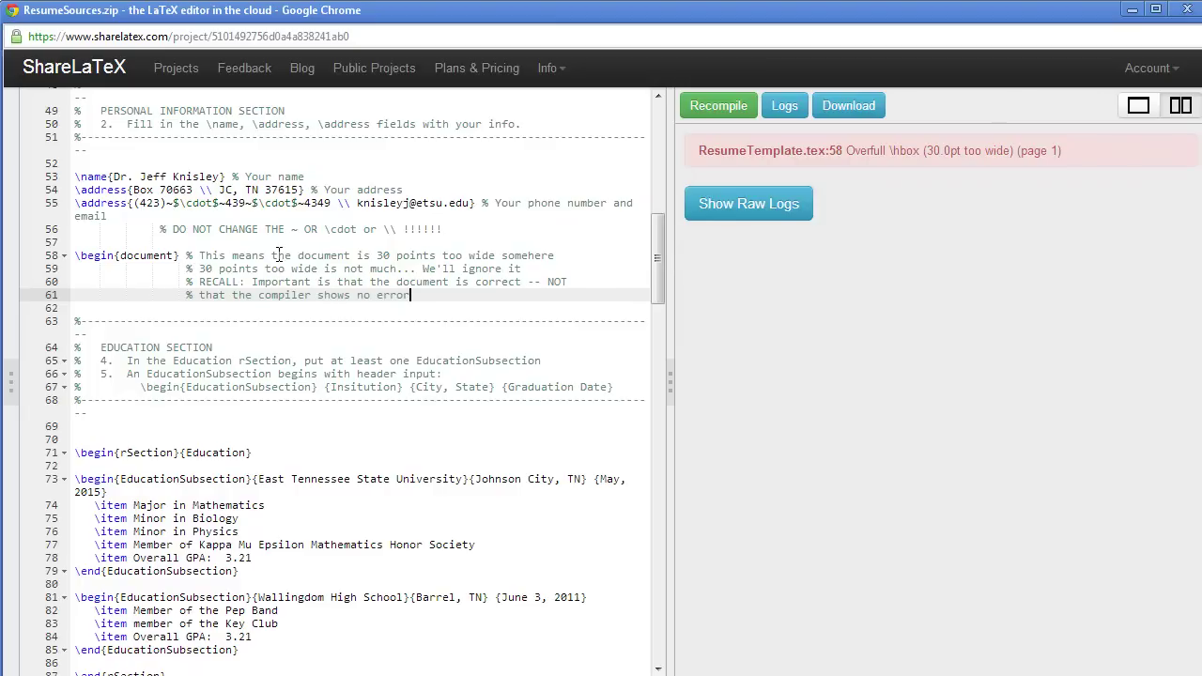
pyautogui.write('s!!!')
pyautogui.moveTo(655, 249); pyautogui.dragTo(656, 275)
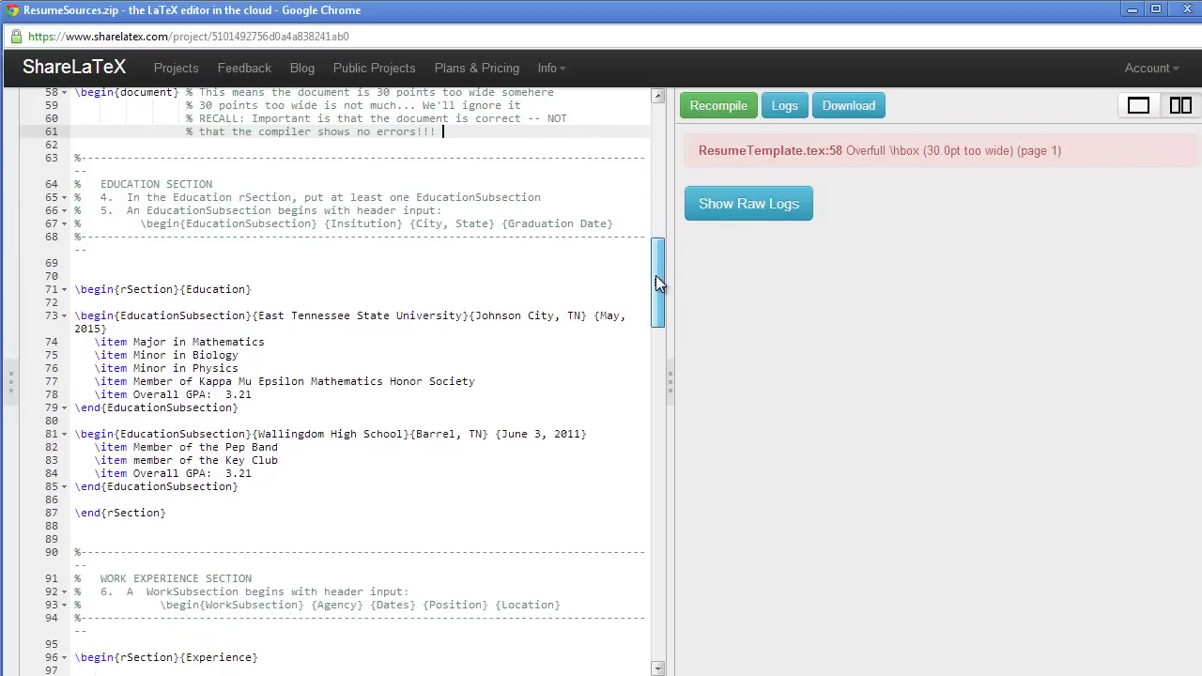
pyautogui.click(722, 109)
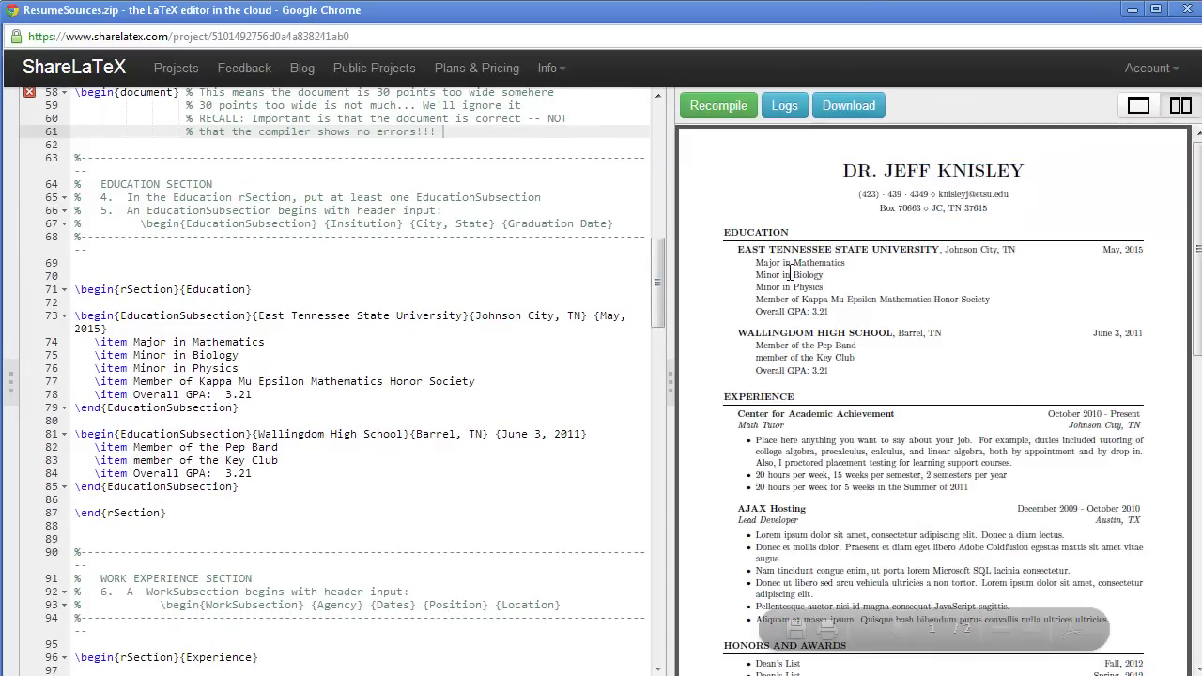
pyautogui.scroll(-3, 814, 270)
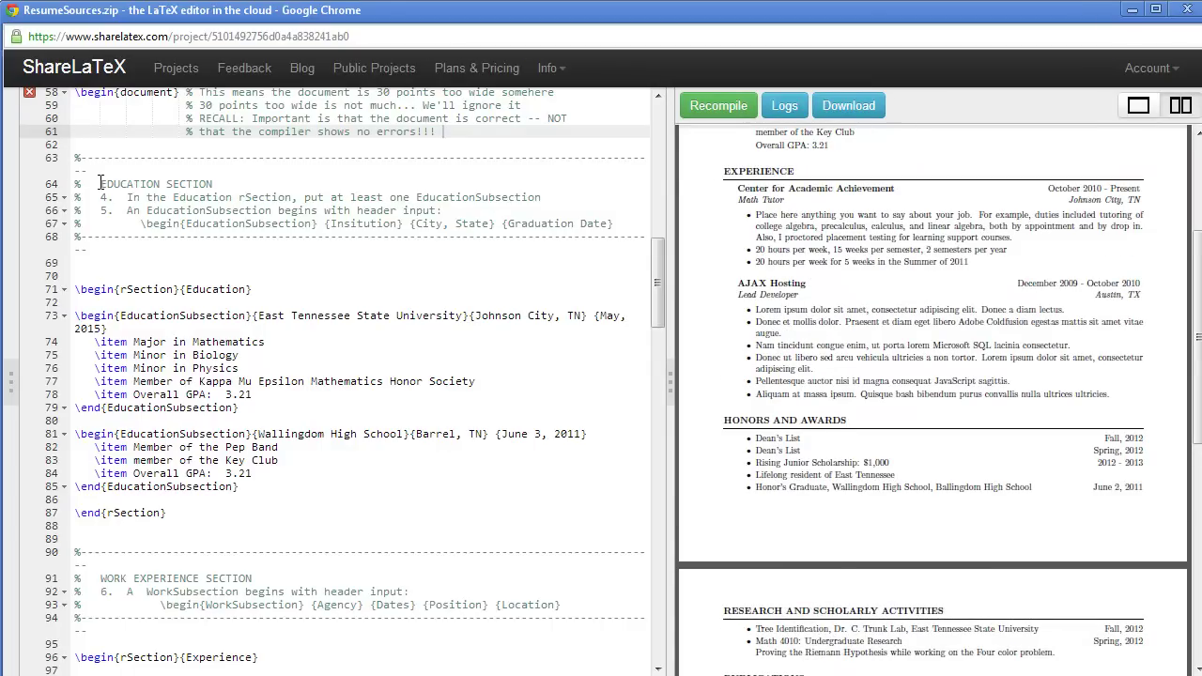
pyautogui.moveTo(74, 160); pyautogui.dragTo(136, 251)
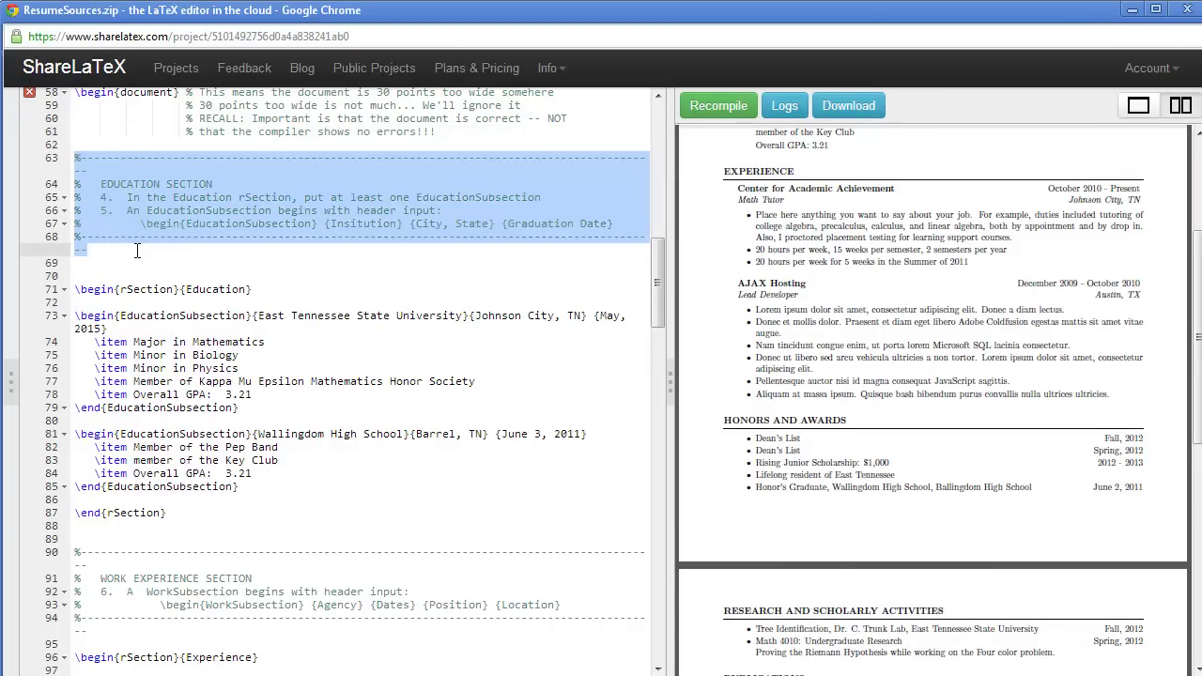
pyautogui.click(266, 295)
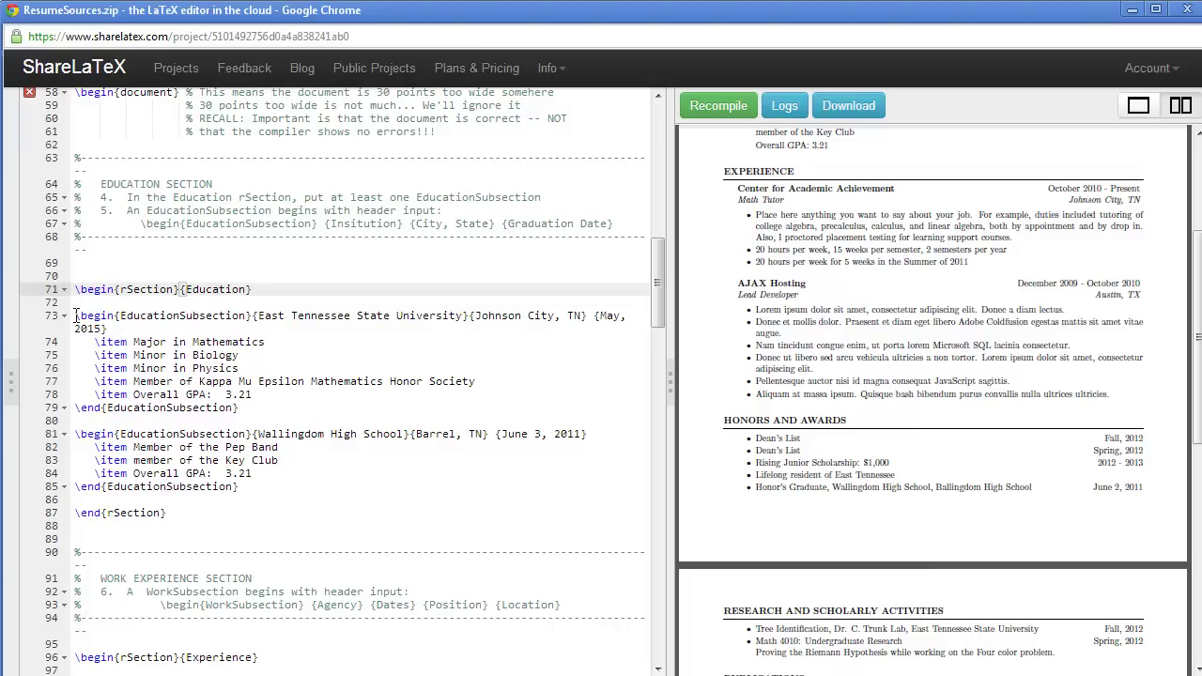
pyautogui.moveTo(76, 316); pyautogui.dragTo(114, 327)
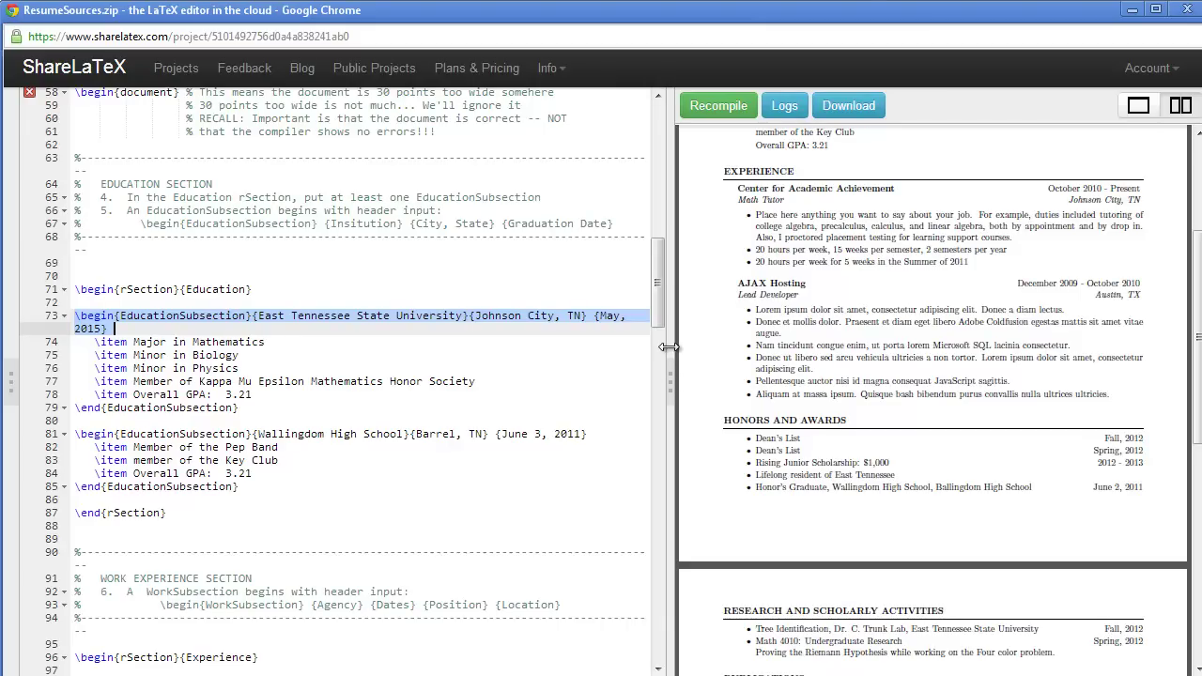
pyautogui.moveTo(669, 348); pyautogui.dragTo(700, 296)
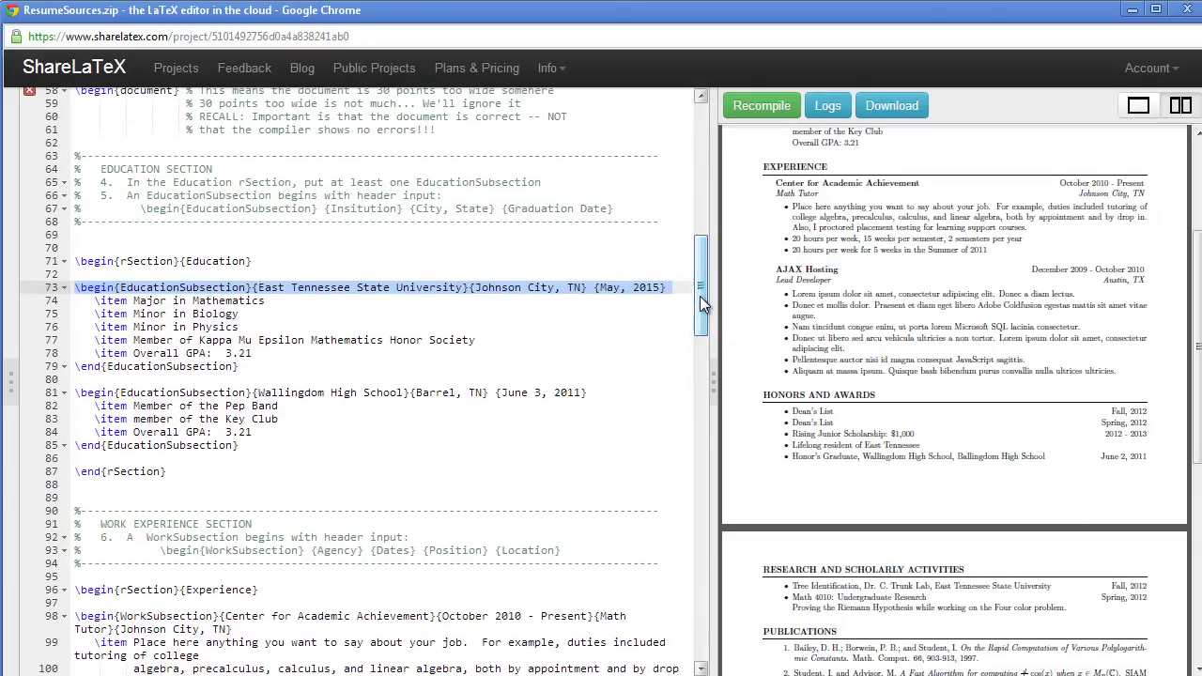
pyautogui.click(362, 205)
pyautogui.click(529, 208)
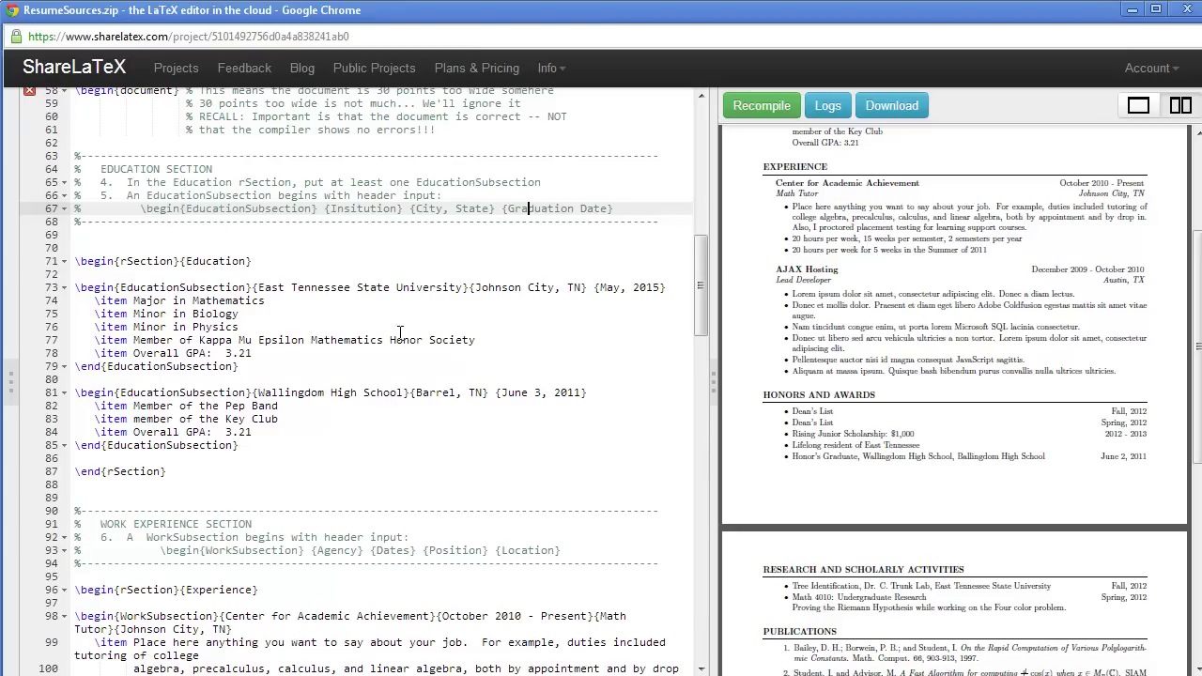
pyautogui.moveTo(259, 288); pyautogui.dragTo(666, 289)
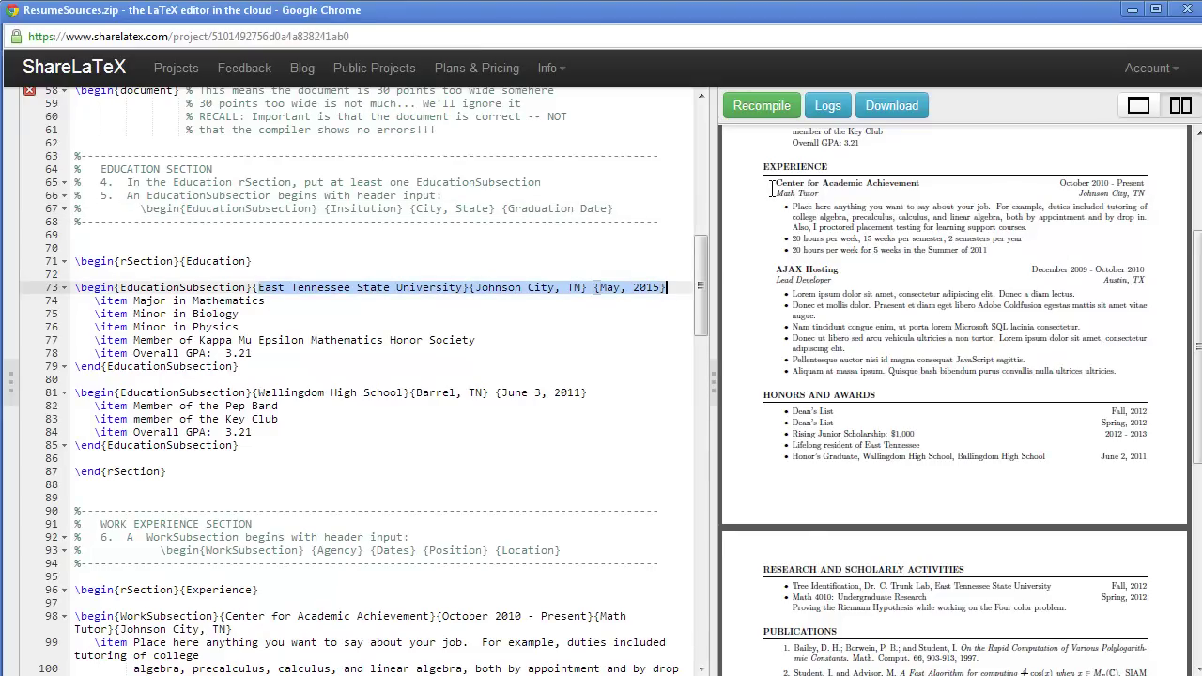
pyautogui.scroll(3, 859, 195)
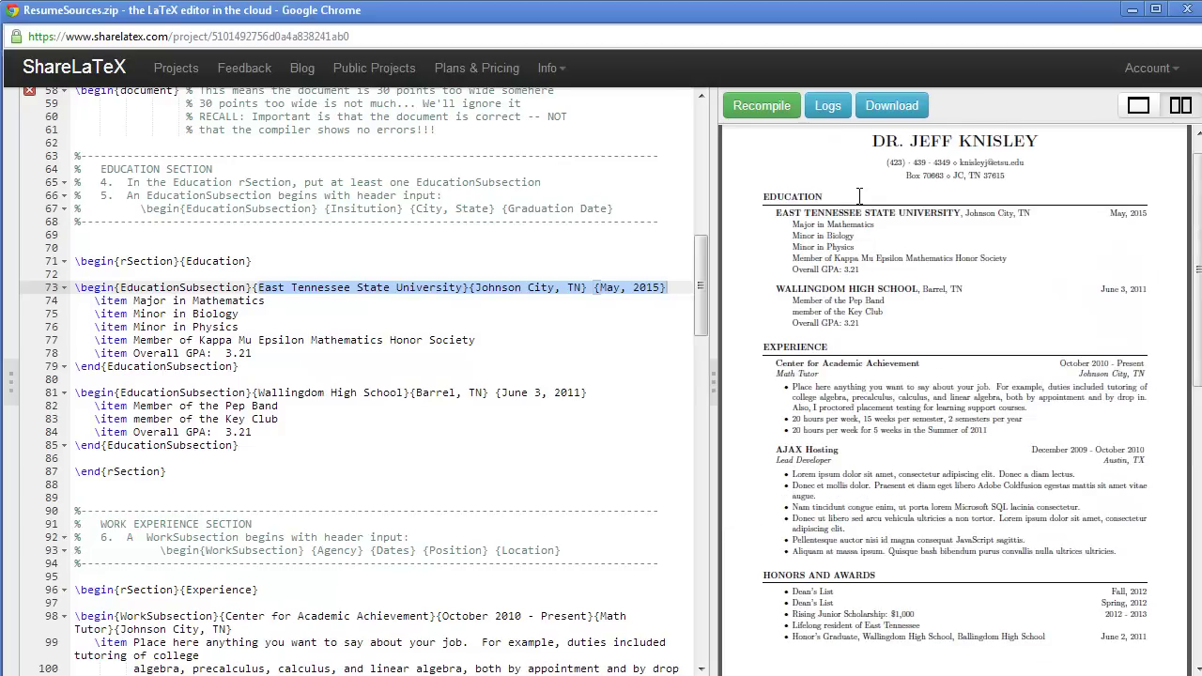
pyautogui.moveTo(776, 215); pyautogui.dragTo(1155, 213)
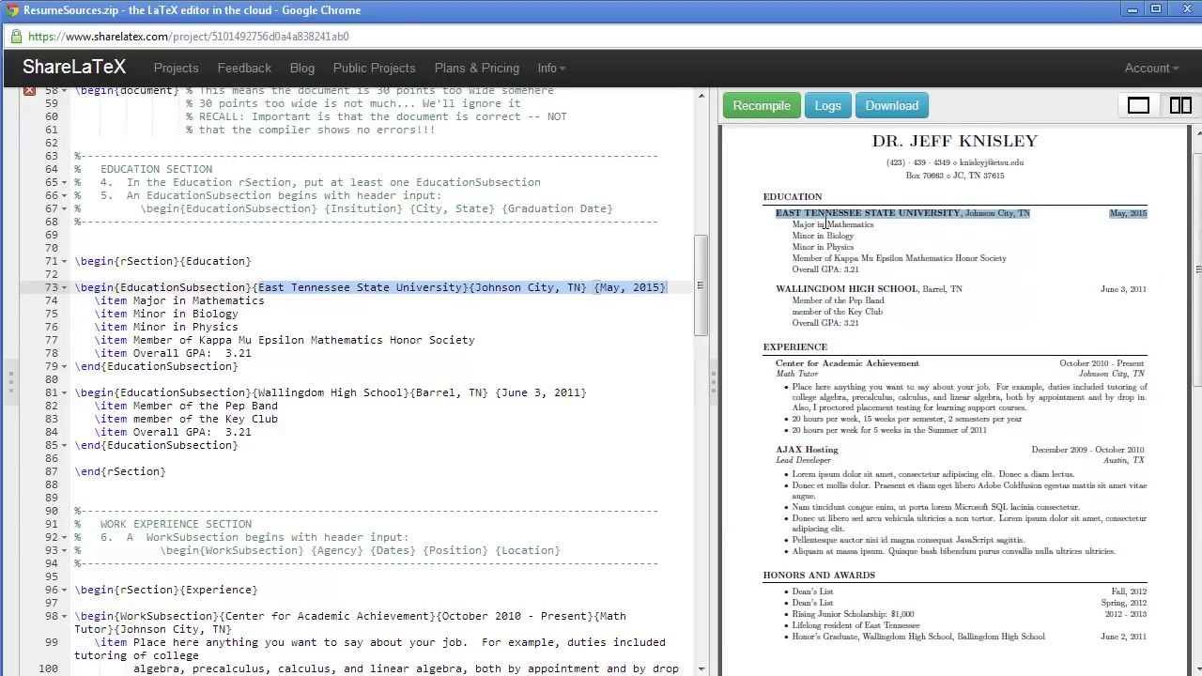
pyautogui.click(334, 364)
pyautogui.scroll(-1, 333, 364)
pyautogui.moveTo(253, 337); pyautogui.dragTo(594, 336)
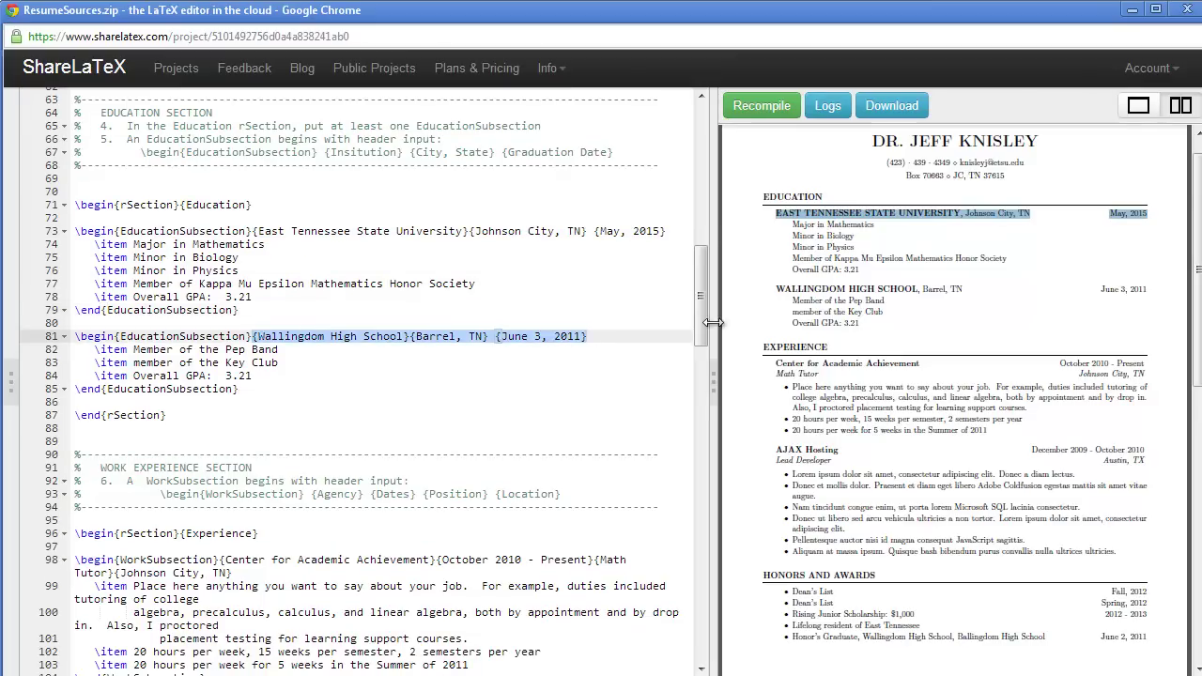
pyautogui.moveTo(782, 288); pyautogui.dragTo(1153, 291)
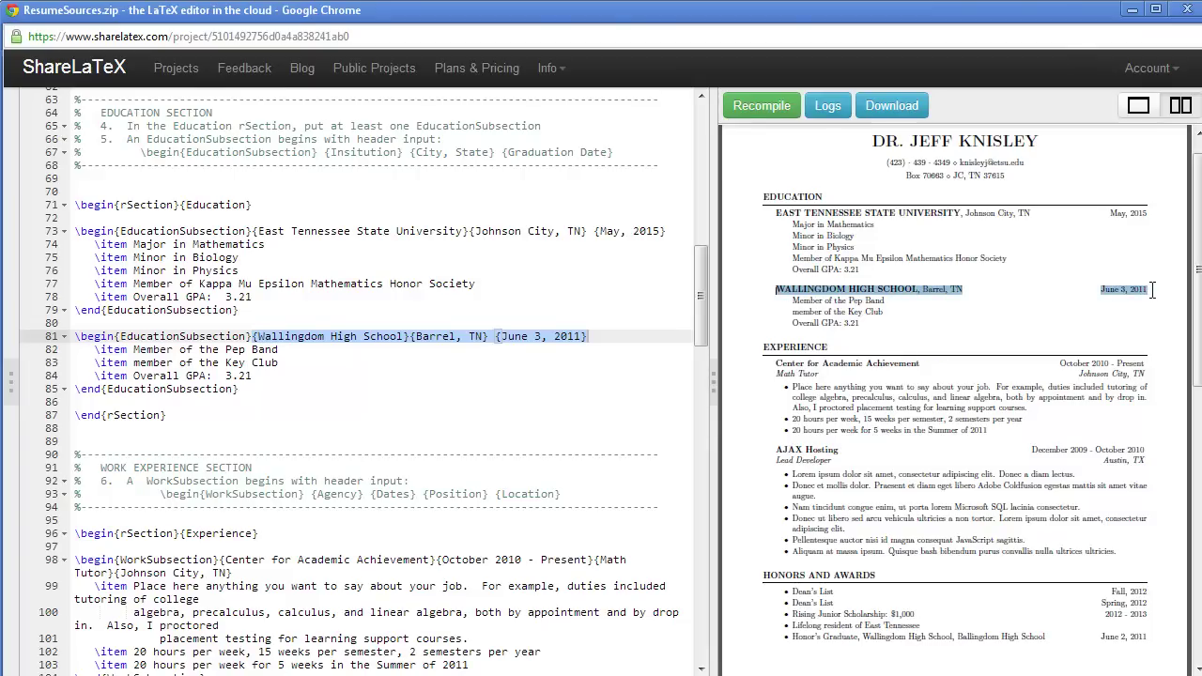
pyautogui.click(200, 353)
pyautogui.click(193, 367)
pyautogui.click(193, 376)
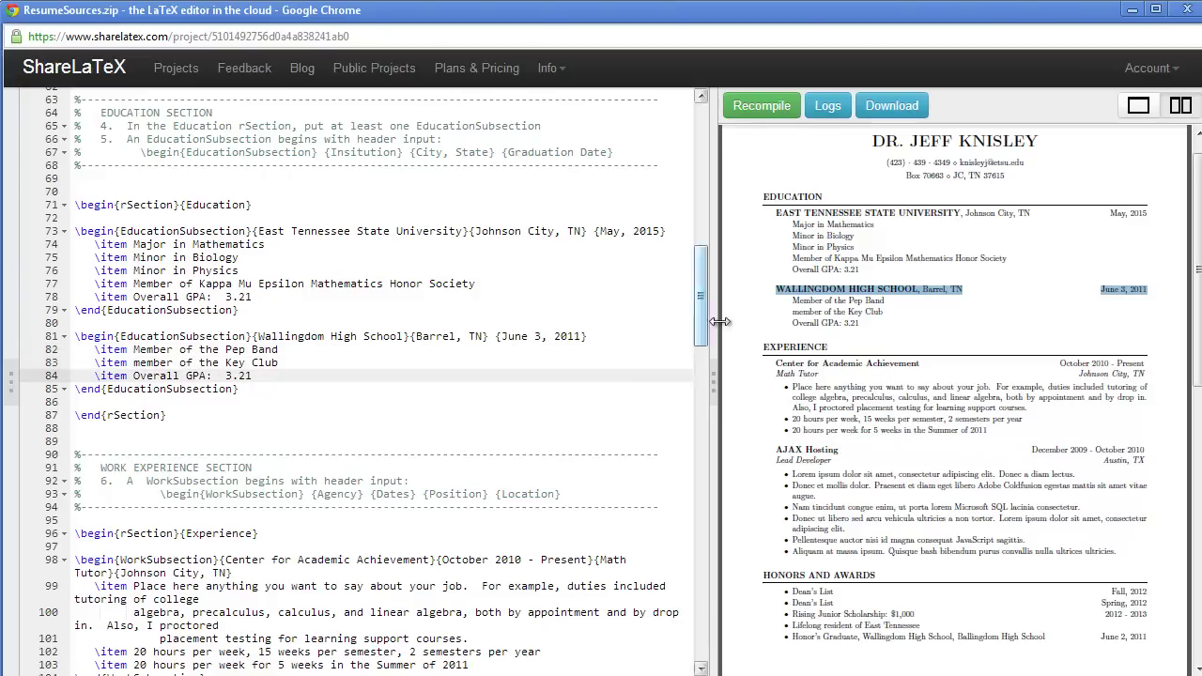
pyautogui.click(827, 310)
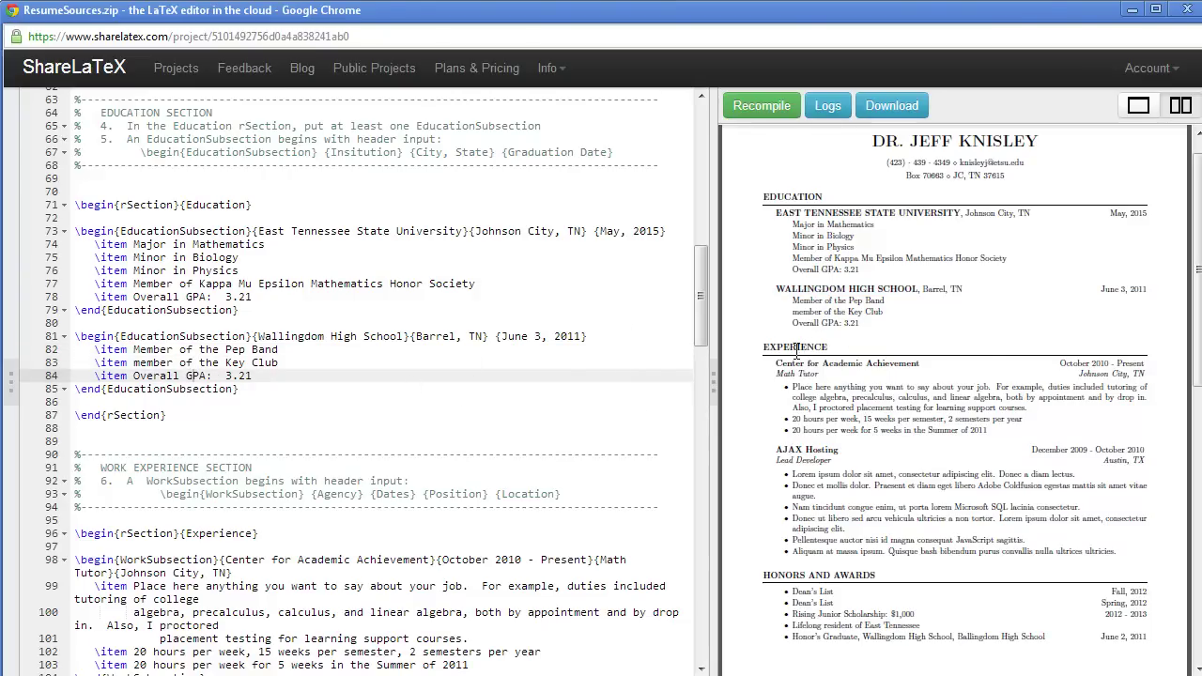
pyautogui.click(376, 441)
pyautogui.scroll(-3, 376, 439)
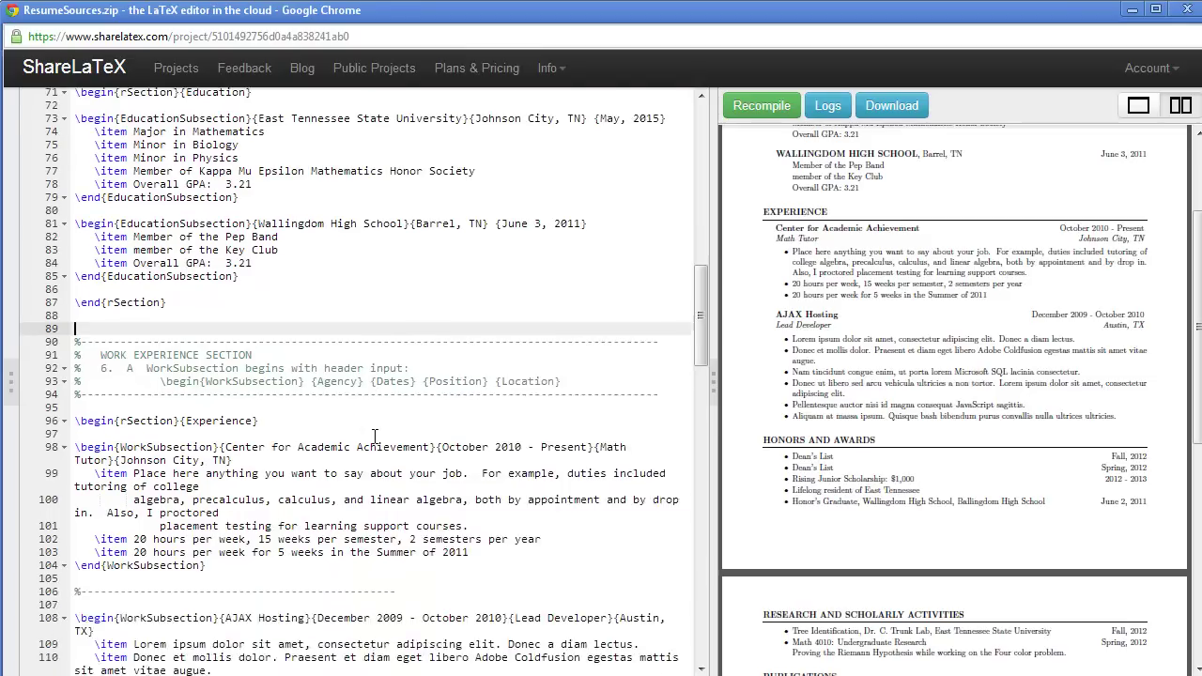
pyautogui.scroll(-3, 376, 437)
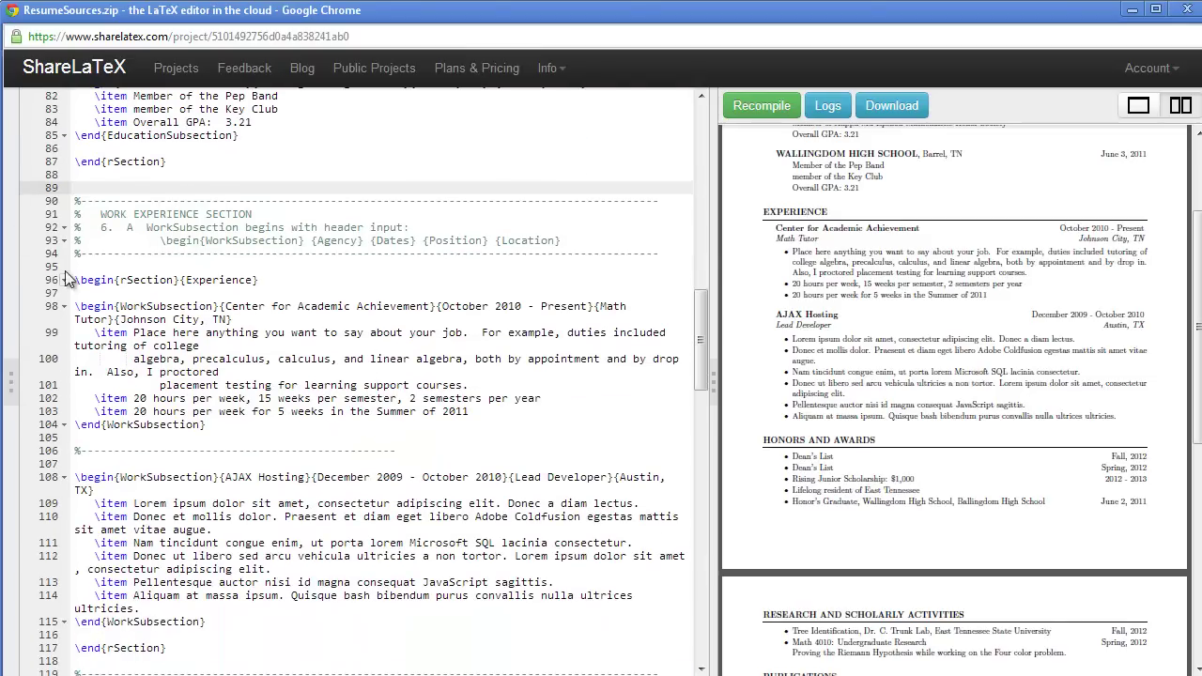
pyautogui.moveTo(99, 233); pyautogui.dragTo(601, 241)
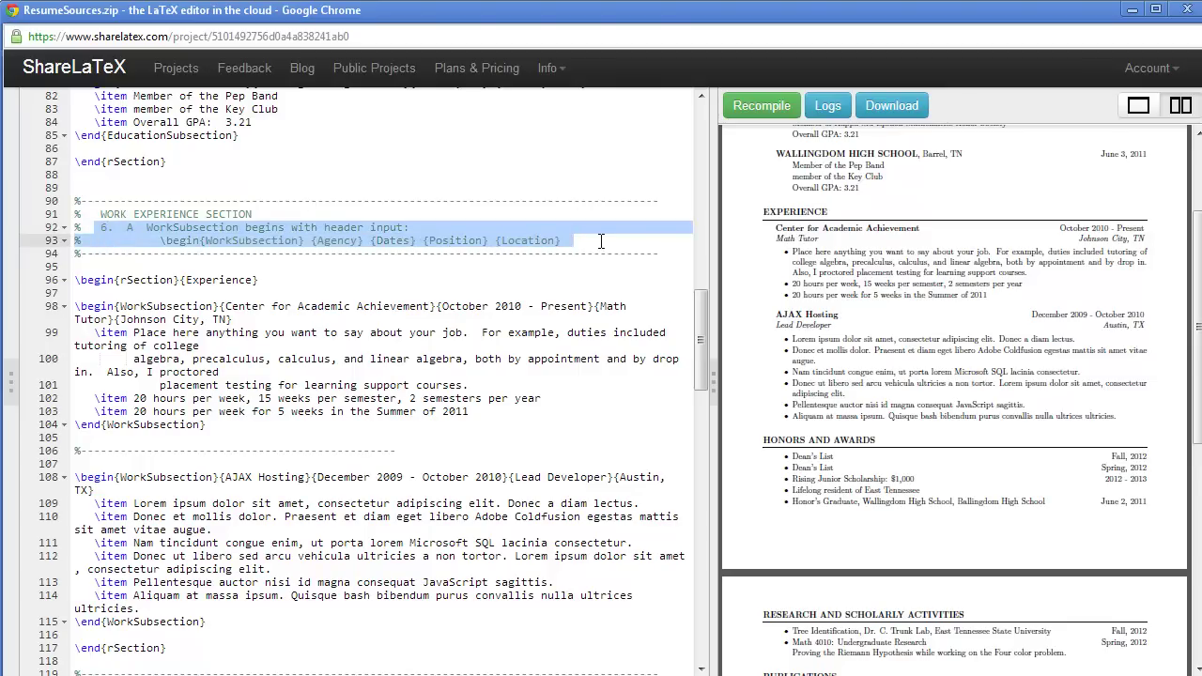
pyautogui.click(414, 306)
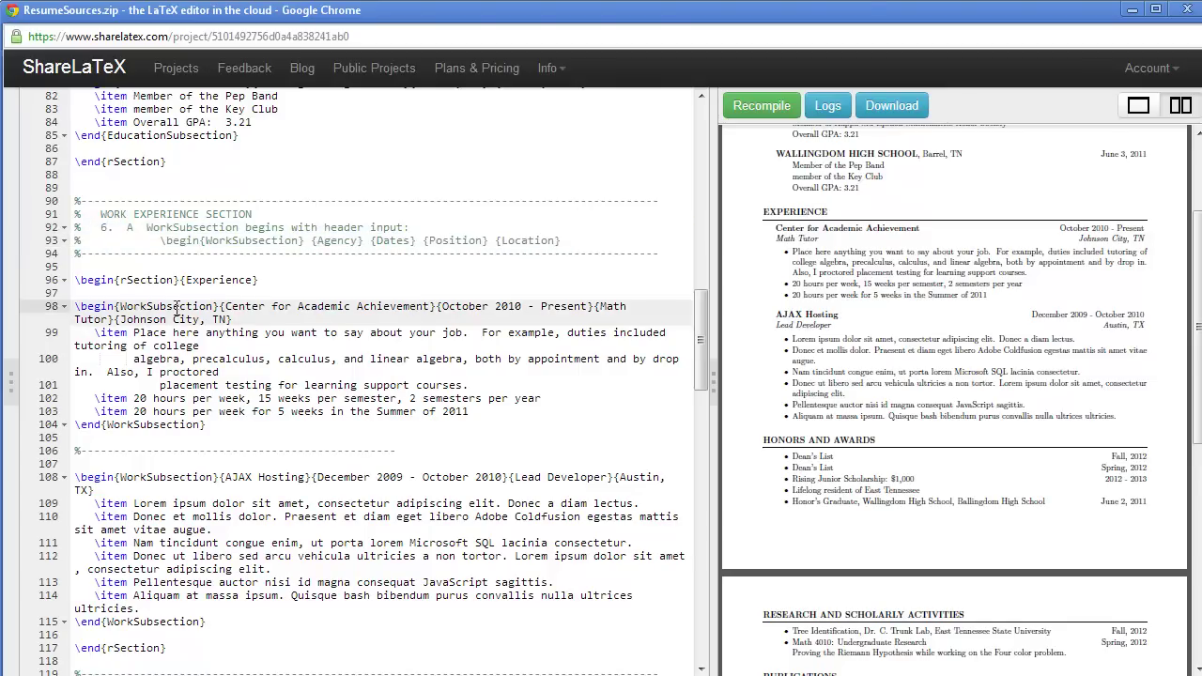
pyautogui.moveTo(219, 306); pyautogui.dragTo(620, 321)
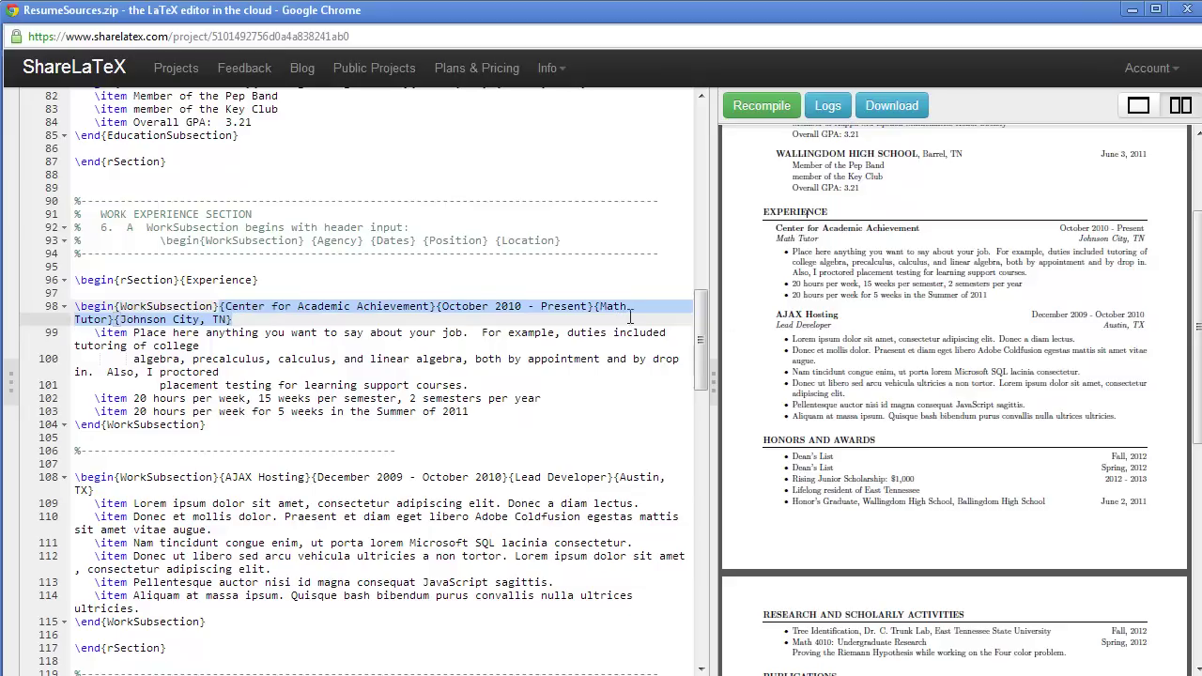
pyautogui.moveTo(777, 228); pyautogui.dragTo(1148, 235)
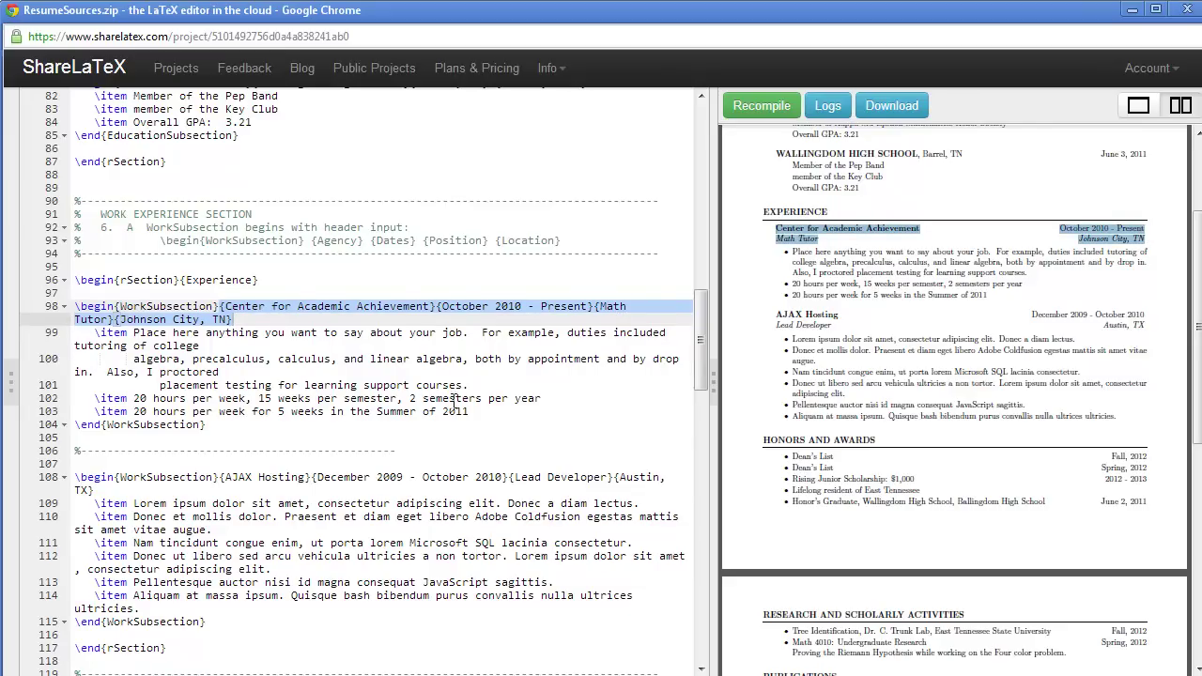
pyautogui.click(443, 373)
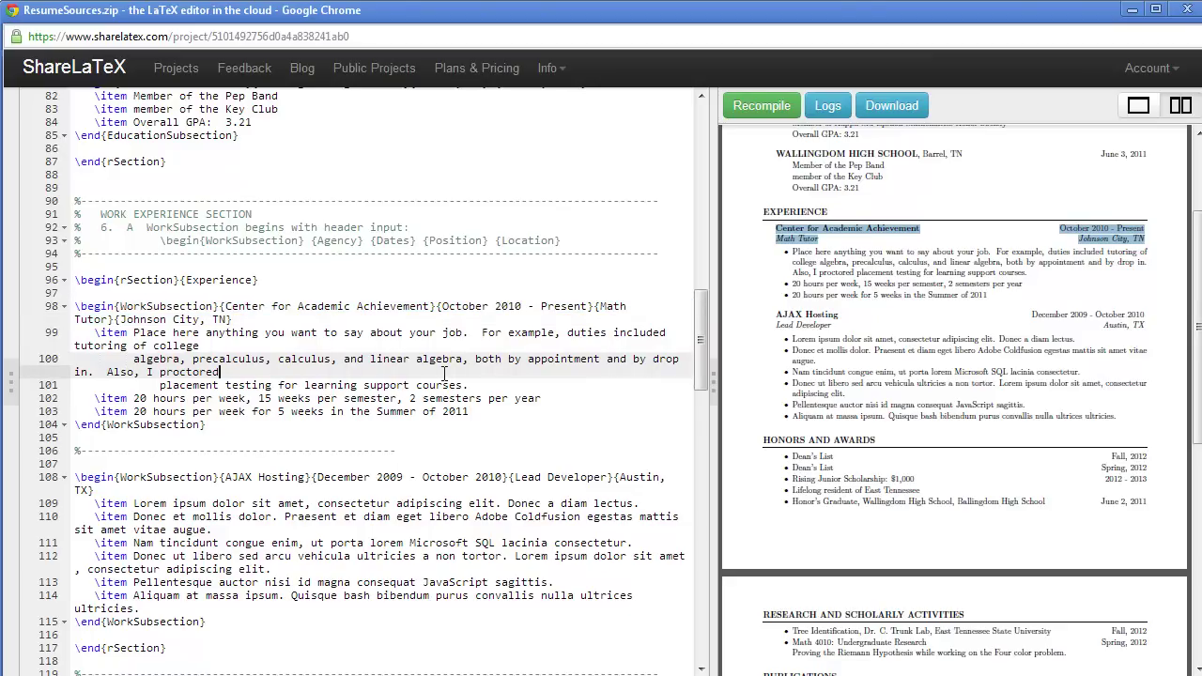
pyautogui.scroll(-3, 444, 373)
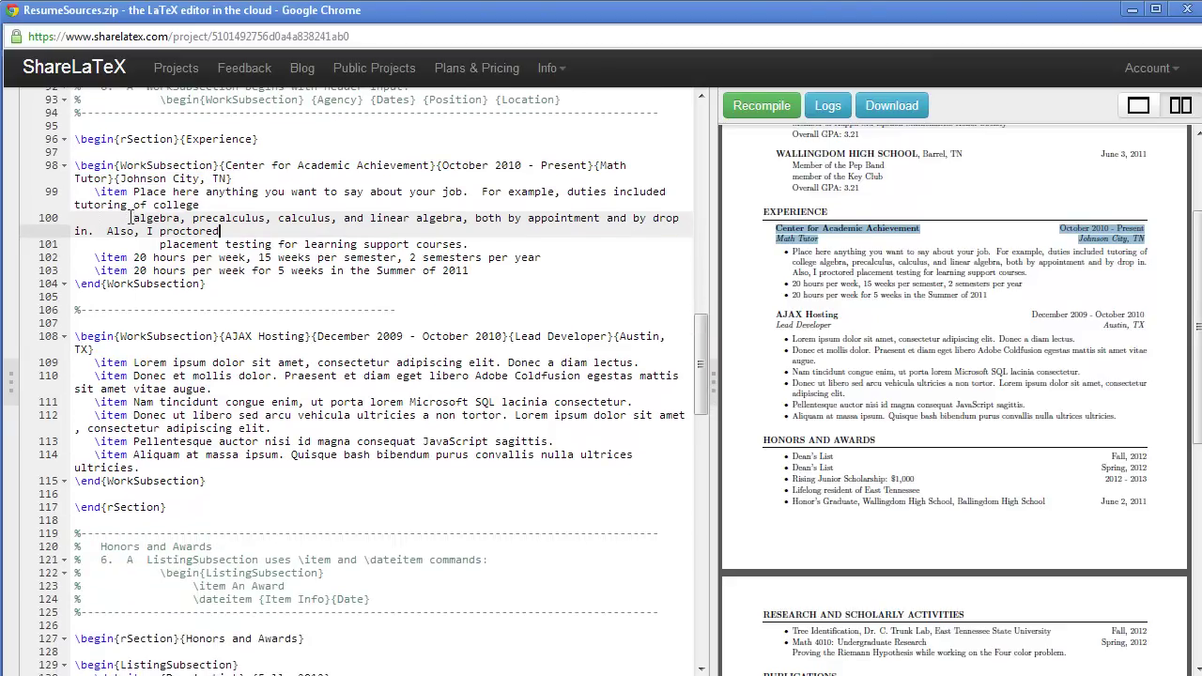
pyautogui.click(215, 336)
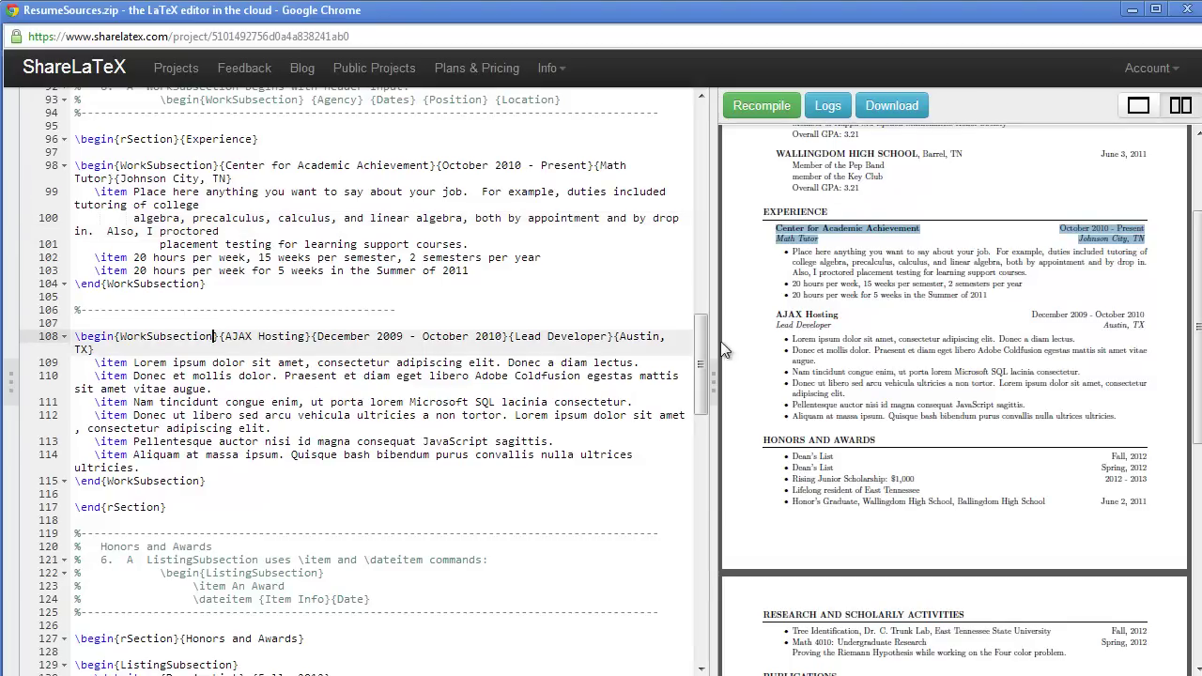
pyautogui.click(528, 457)
pyautogui.scroll(-3, 524, 457)
pyautogui.scroll(-3, 525, 456)
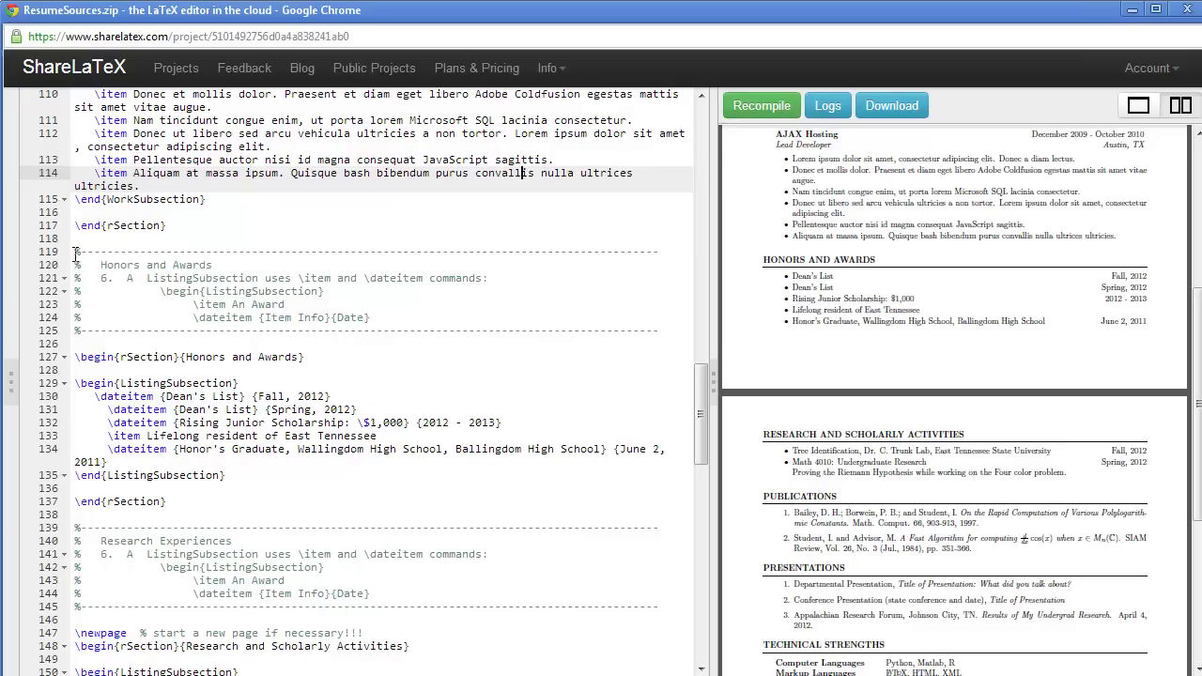
pyautogui.moveTo(75, 252); pyautogui.dragTo(662, 331)
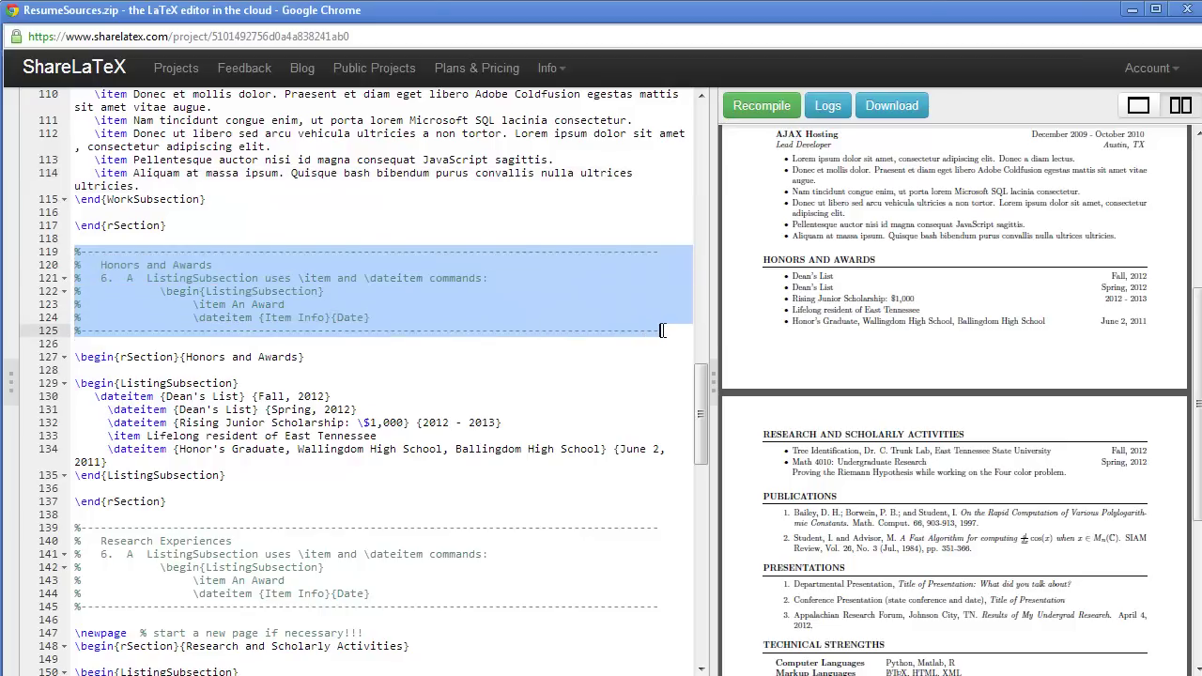
pyautogui.click(131, 395)
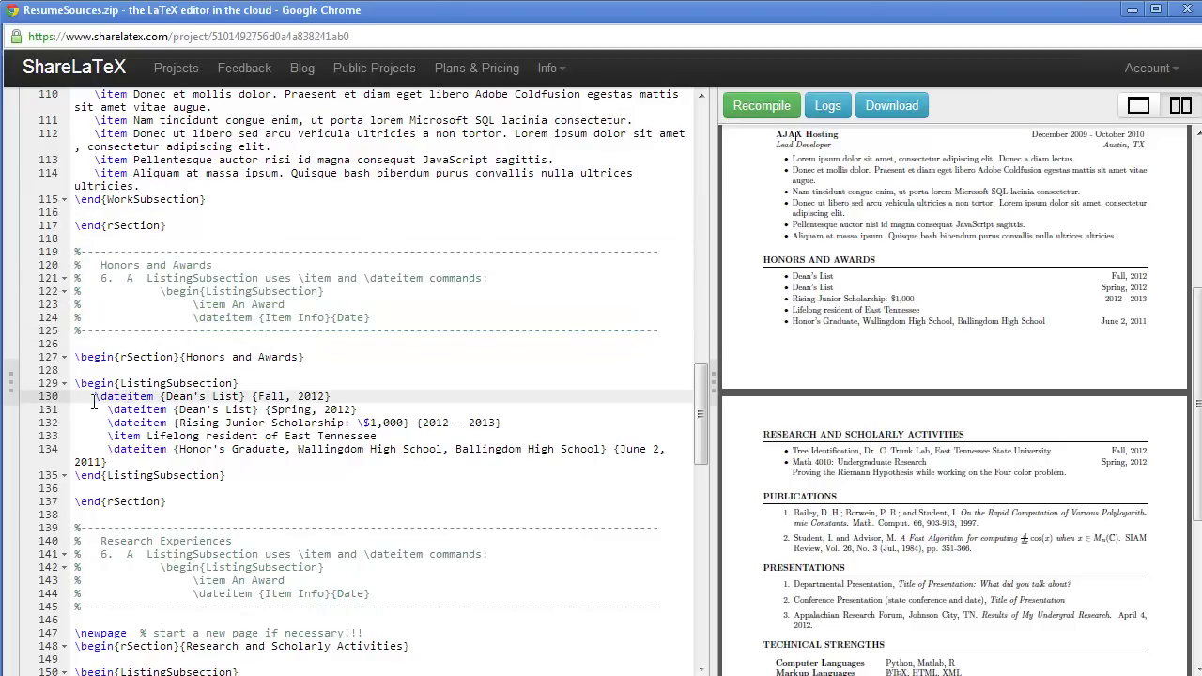
pyautogui.moveTo(95, 401); pyautogui.dragTo(342, 400)
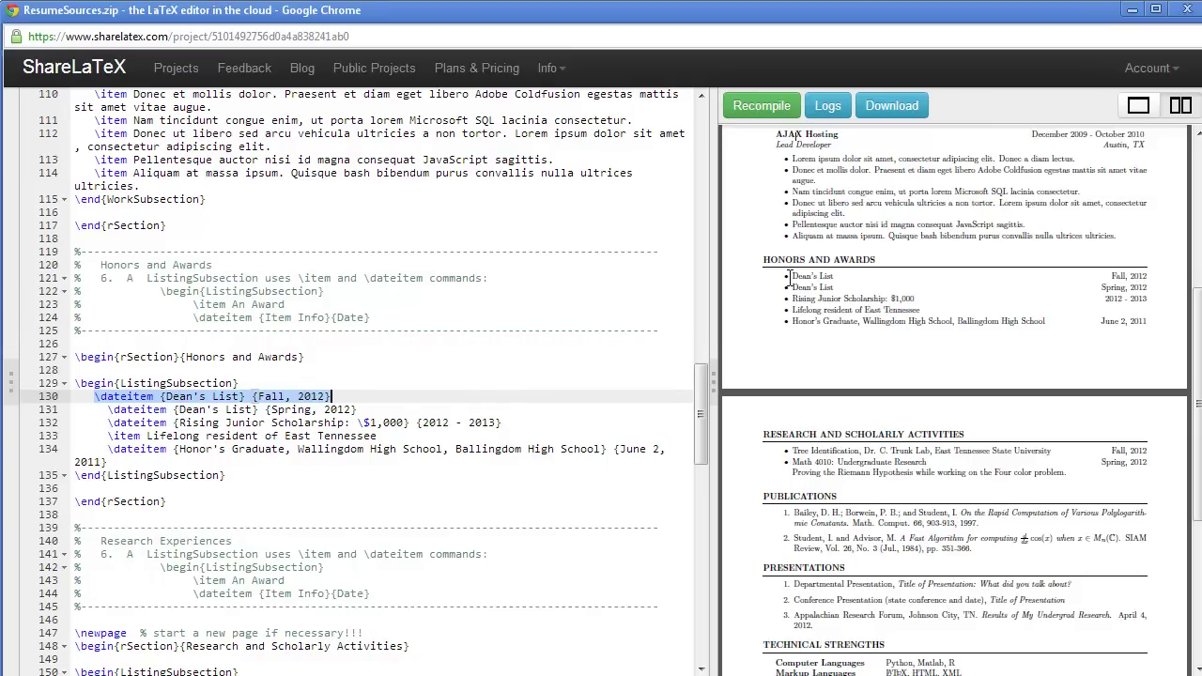
pyautogui.moveTo(786, 275); pyautogui.dragTo(1146, 276)
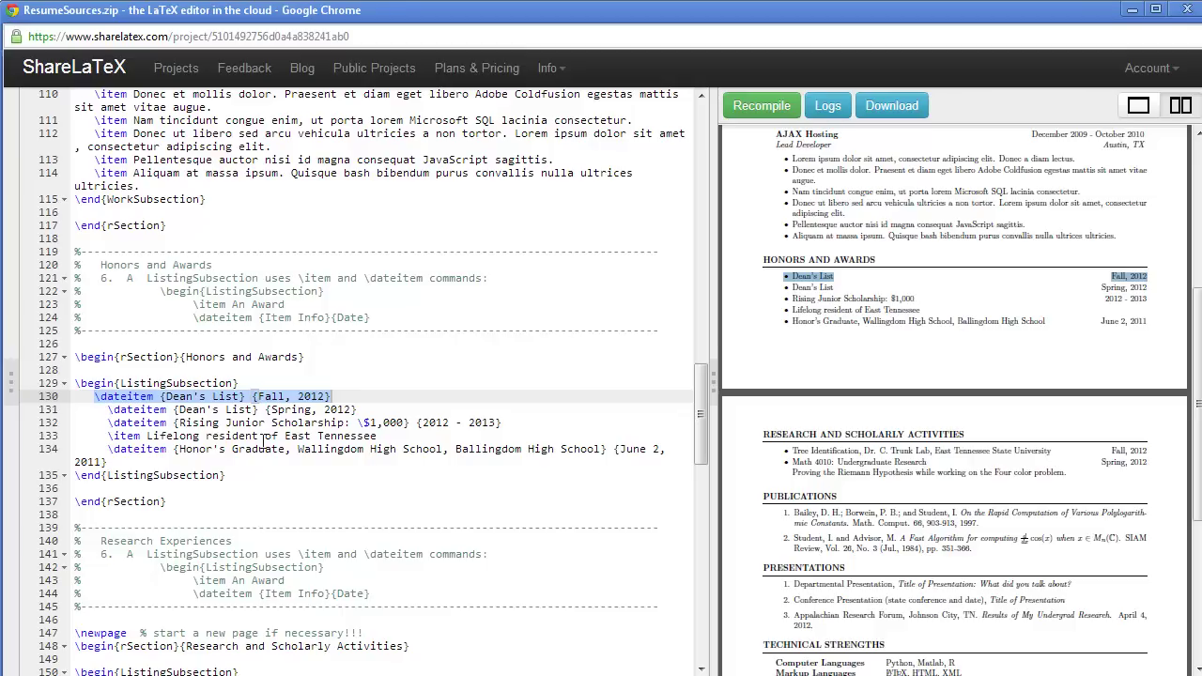
pyautogui.click(208, 399)
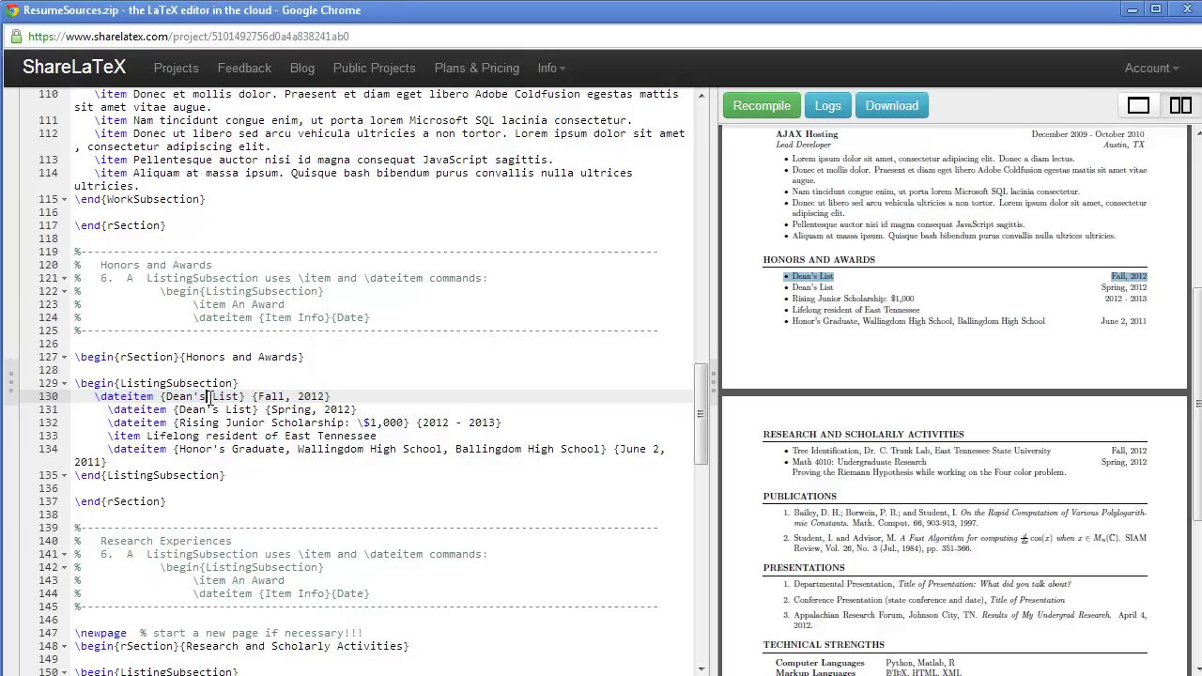
pyautogui.click(294, 396)
pyautogui.moveTo(109, 435); pyautogui.dragTo(396, 445)
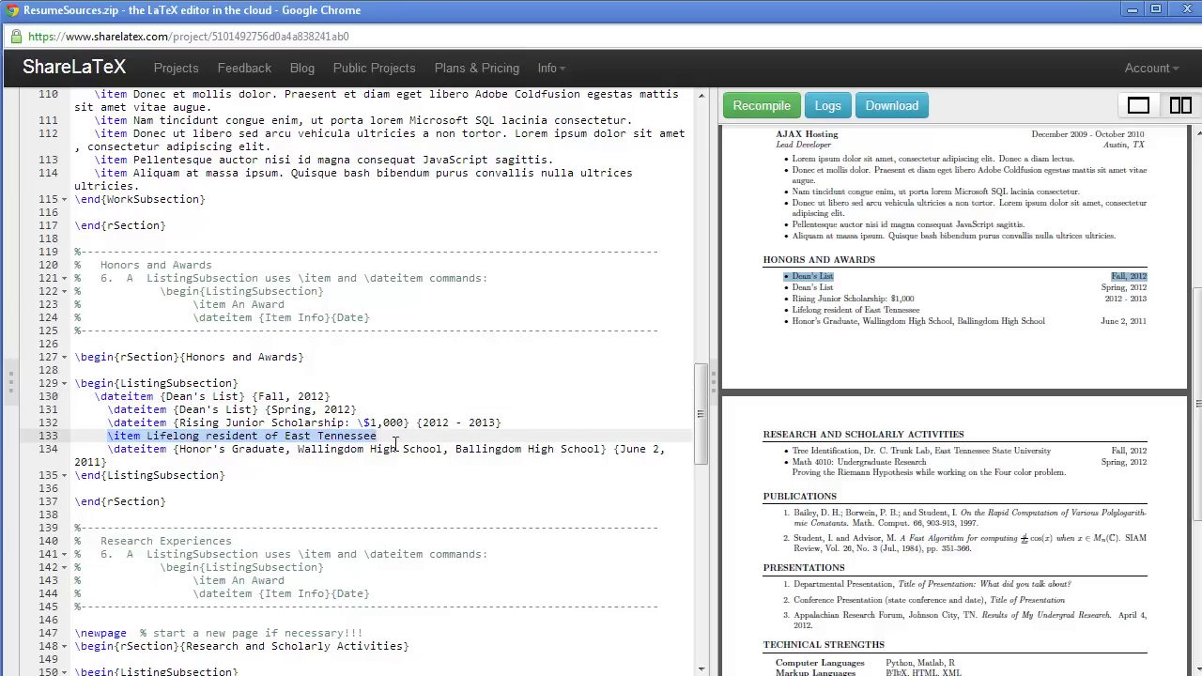
pyautogui.moveTo(790, 310); pyautogui.dragTo(919, 311)
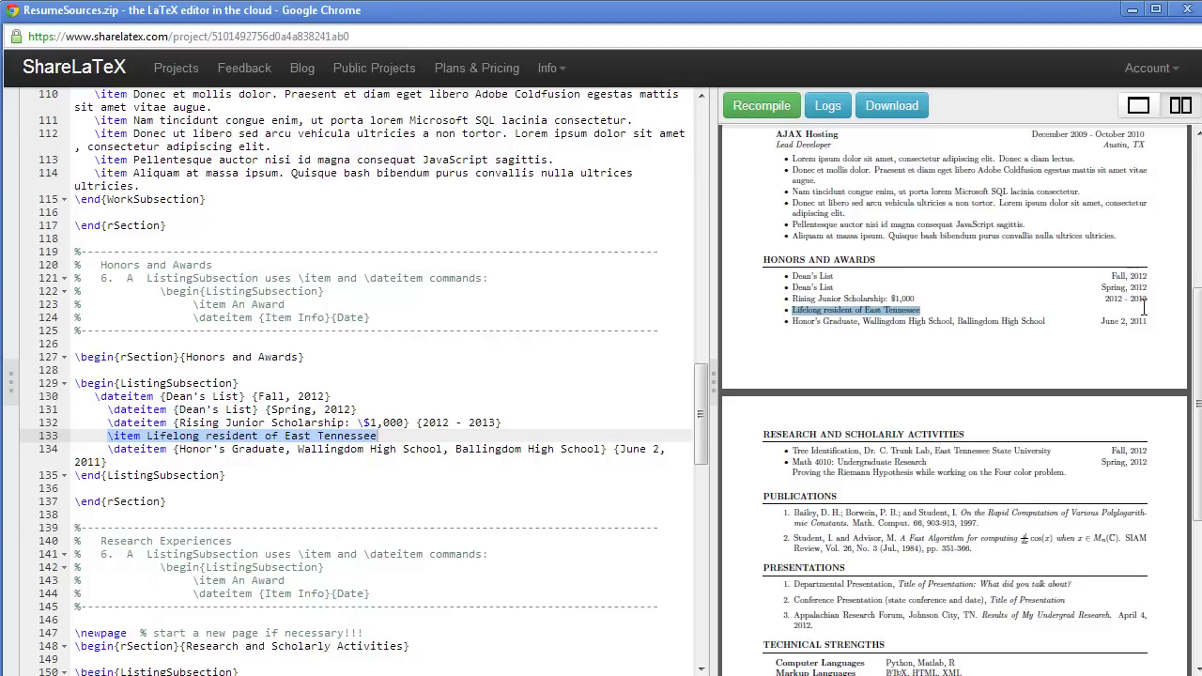
pyautogui.click(309, 483)
pyautogui.scroll(-5, 310, 483)
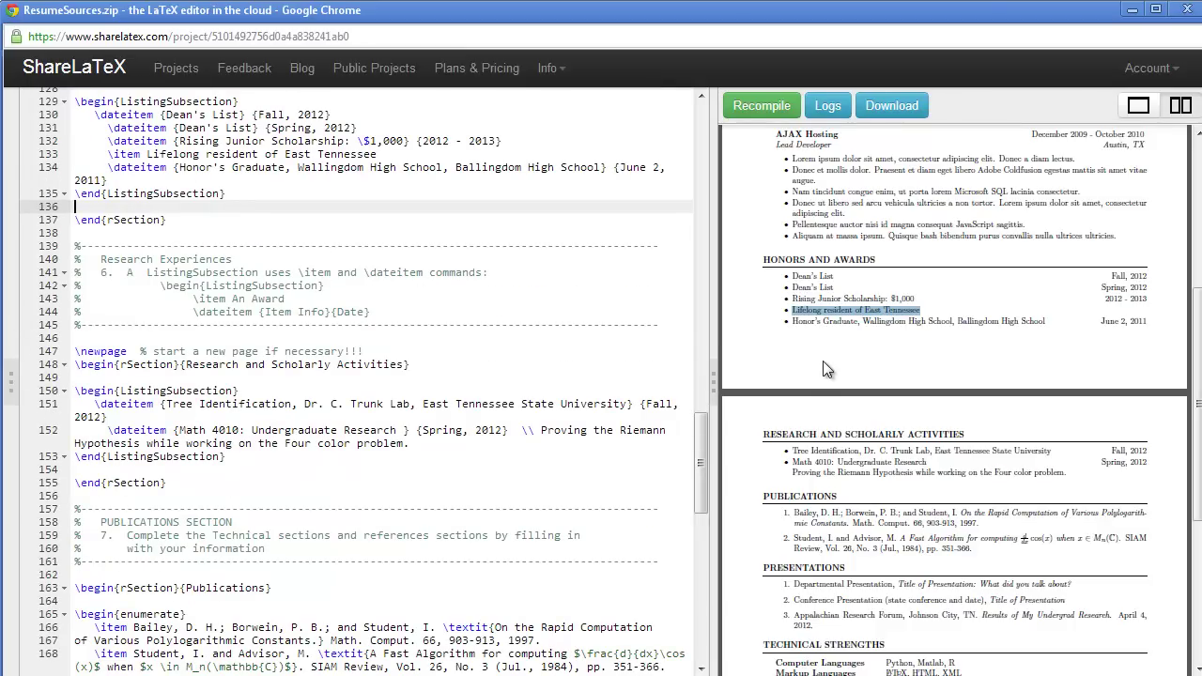
pyautogui.scroll(-3, 825, 360)
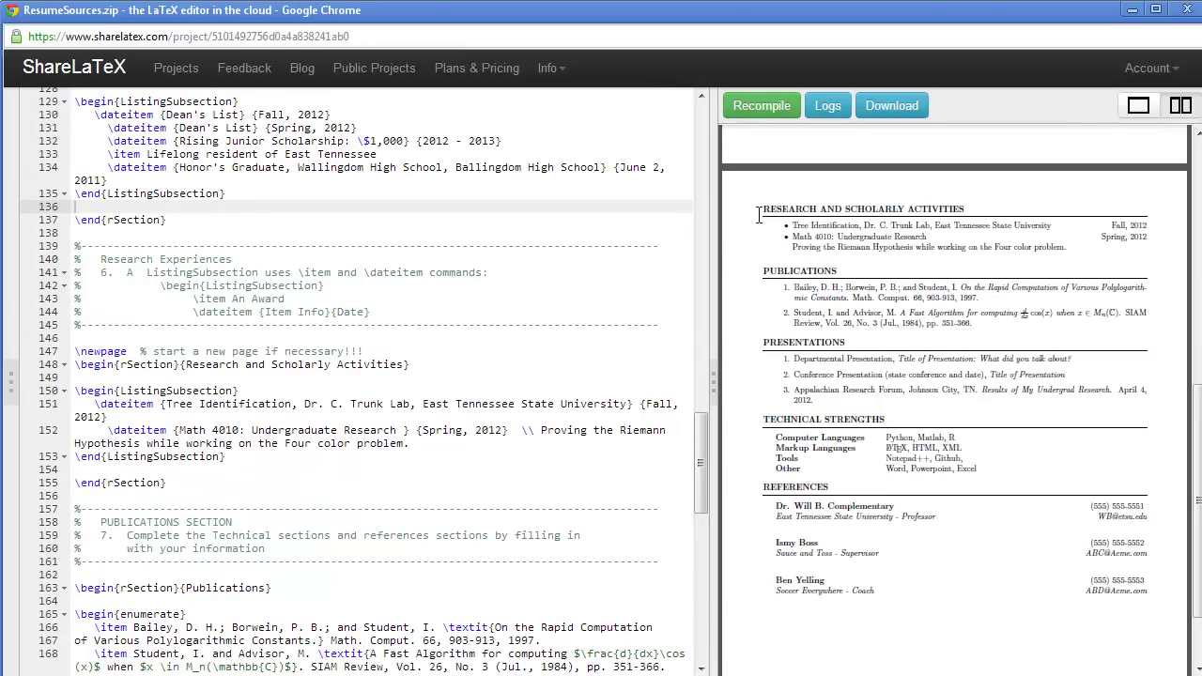
pyautogui.moveTo(762, 213); pyautogui.dragTo(763, 255)
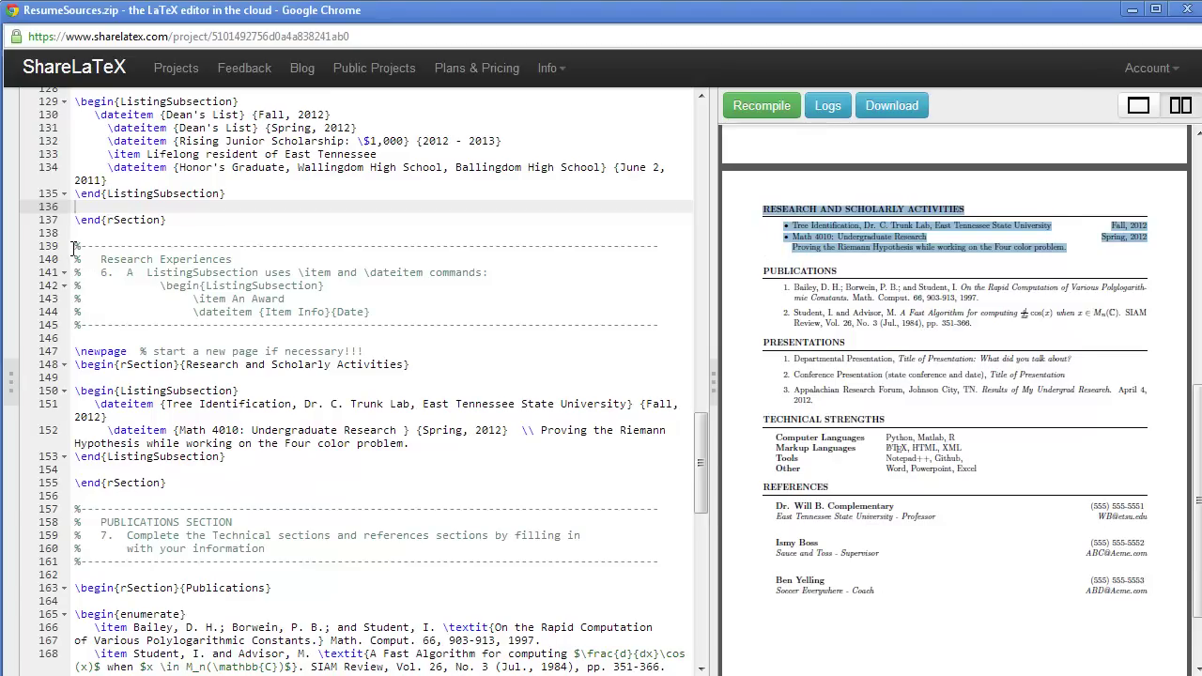
pyautogui.moveTo(75, 247); pyautogui.dragTo(312, 487)
pyautogui.scroll(-5, 314, 486)
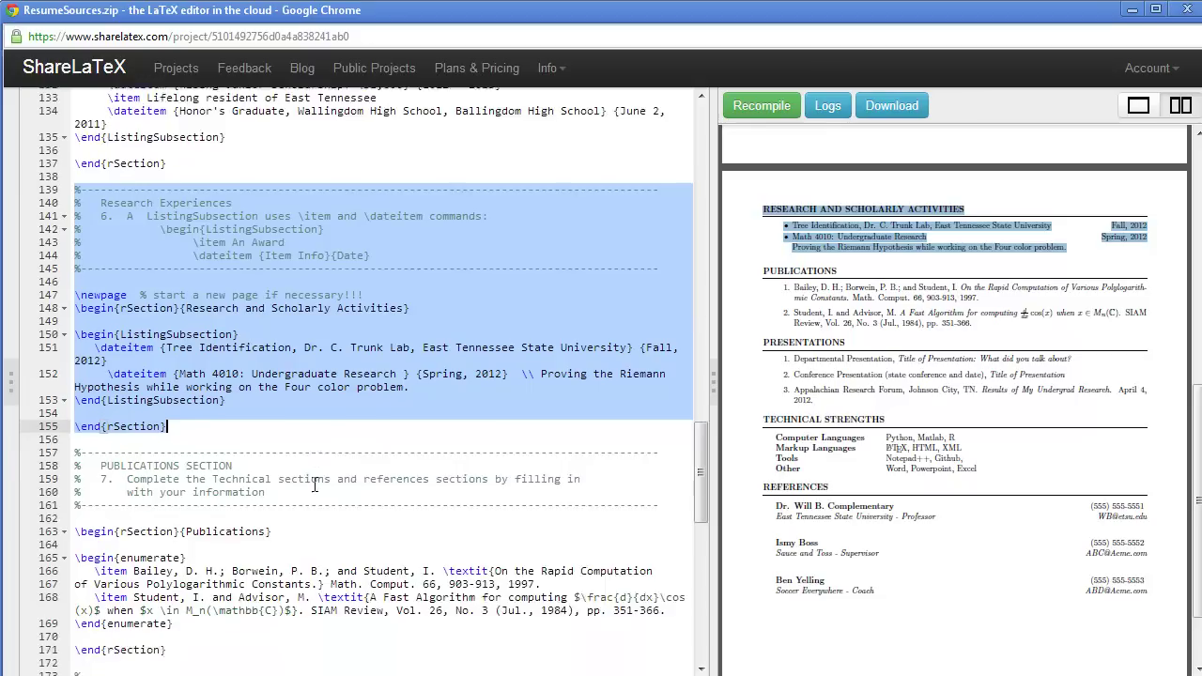
pyautogui.click(270, 298)
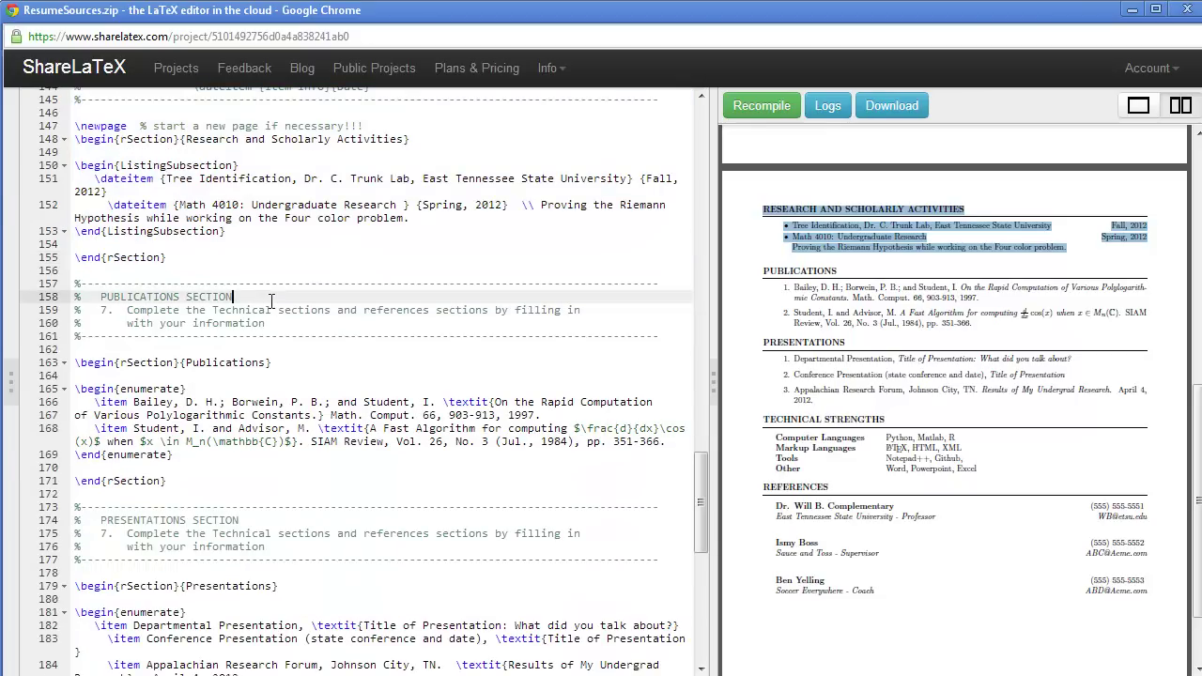
# Step: Match publication 2's derivative formula in the PDF to its LaTeX source on line 168
pyautogui.scroll(-2, 342, 403)
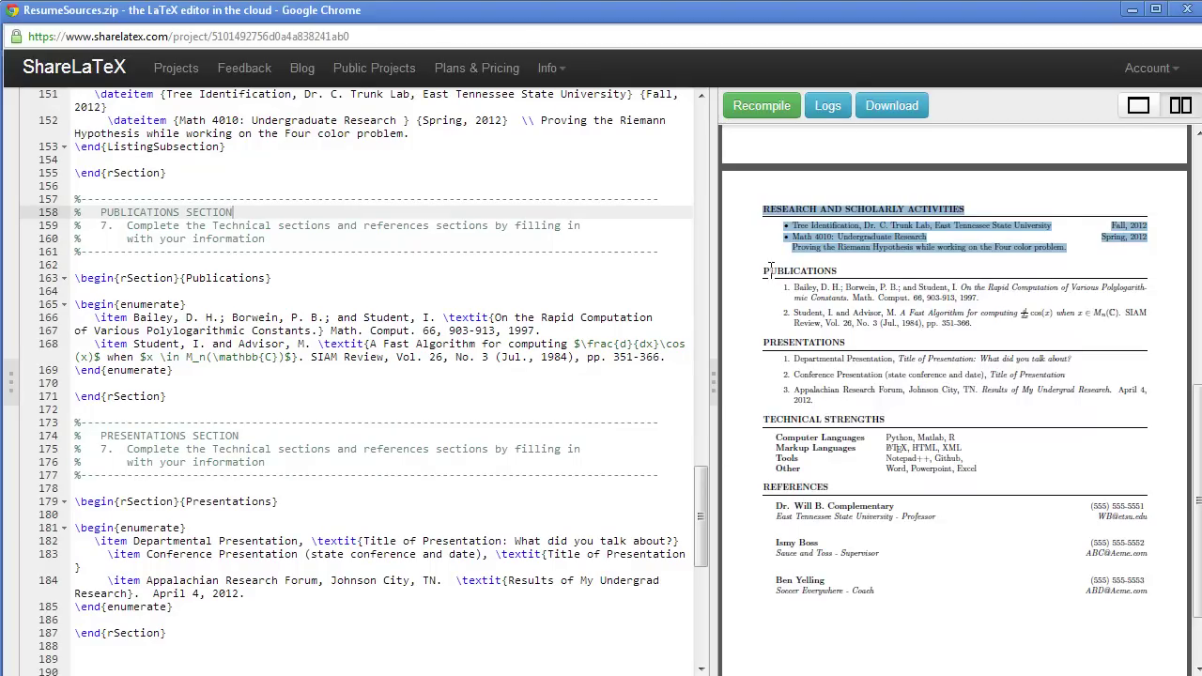
pyautogui.moveTo(768, 270); pyautogui.dragTo(1059, 323)
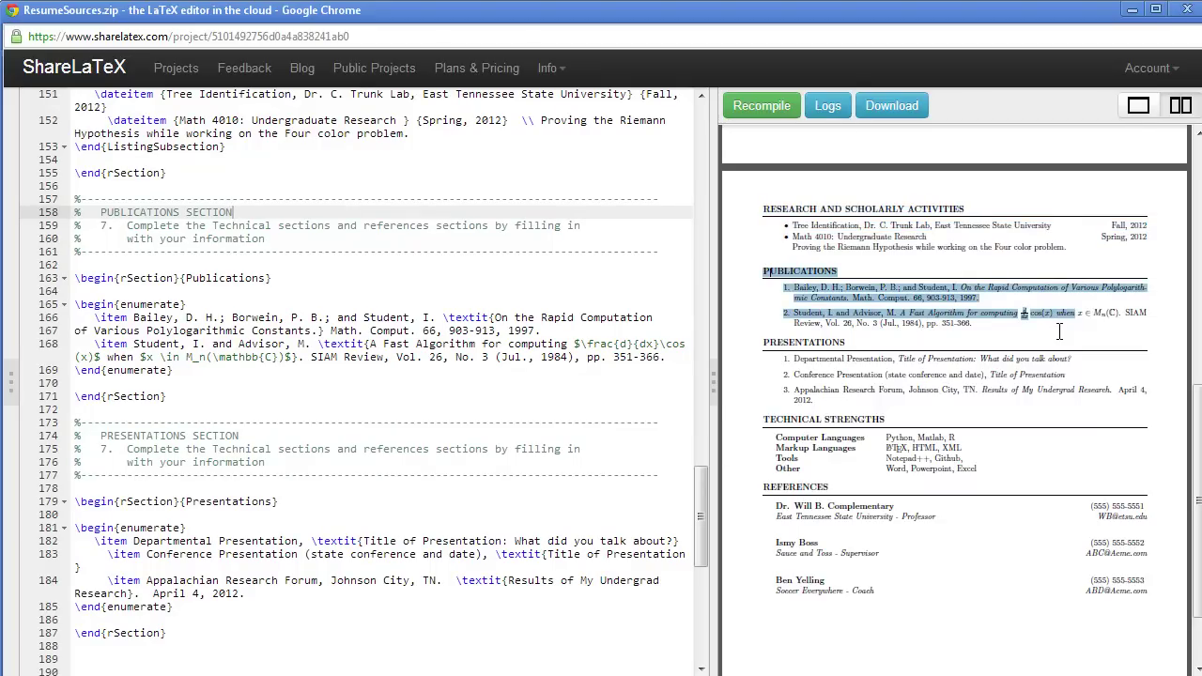
pyautogui.click(1059, 332)
pyautogui.moveTo(979, 313); pyautogui.dragTo(1112, 317)
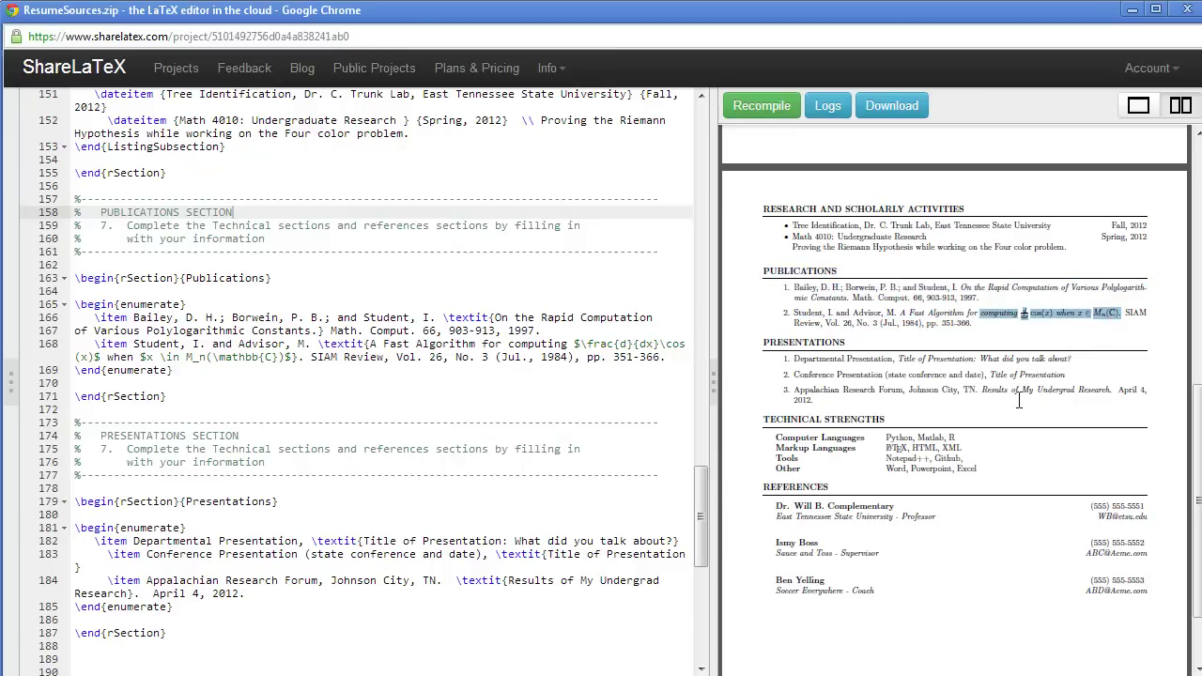
pyautogui.scroll(2, 1020, 401)
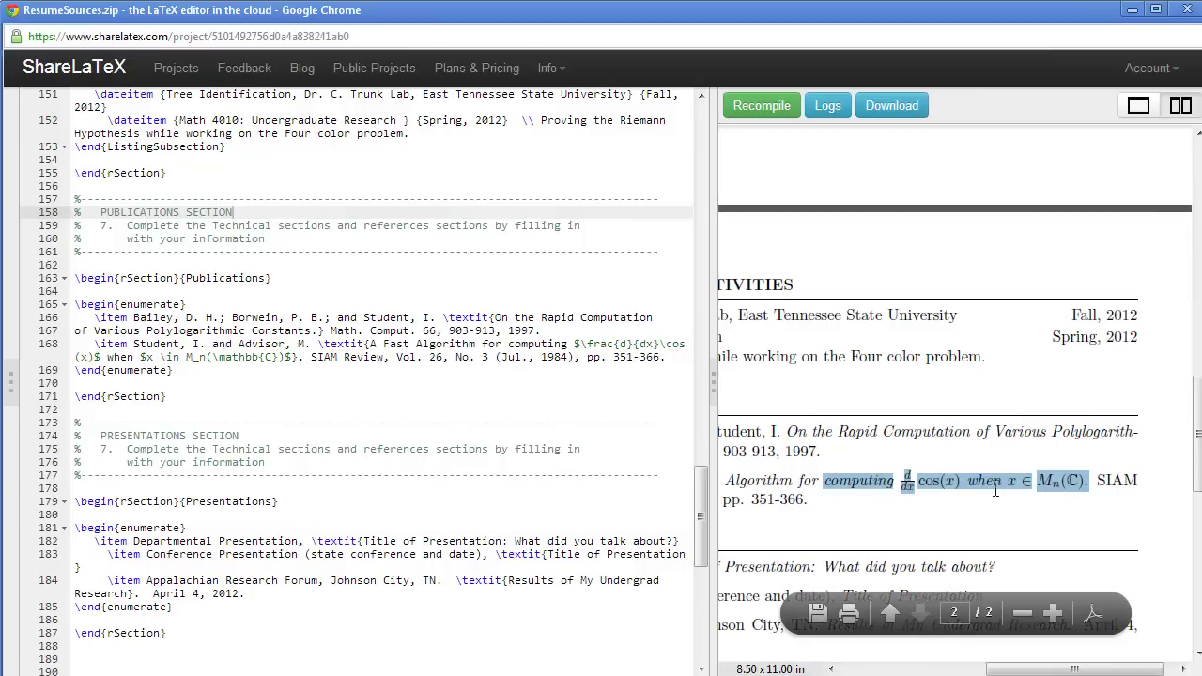
pyautogui.click(301, 398)
pyautogui.moveTo(574, 344); pyautogui.dragTo(301, 362)
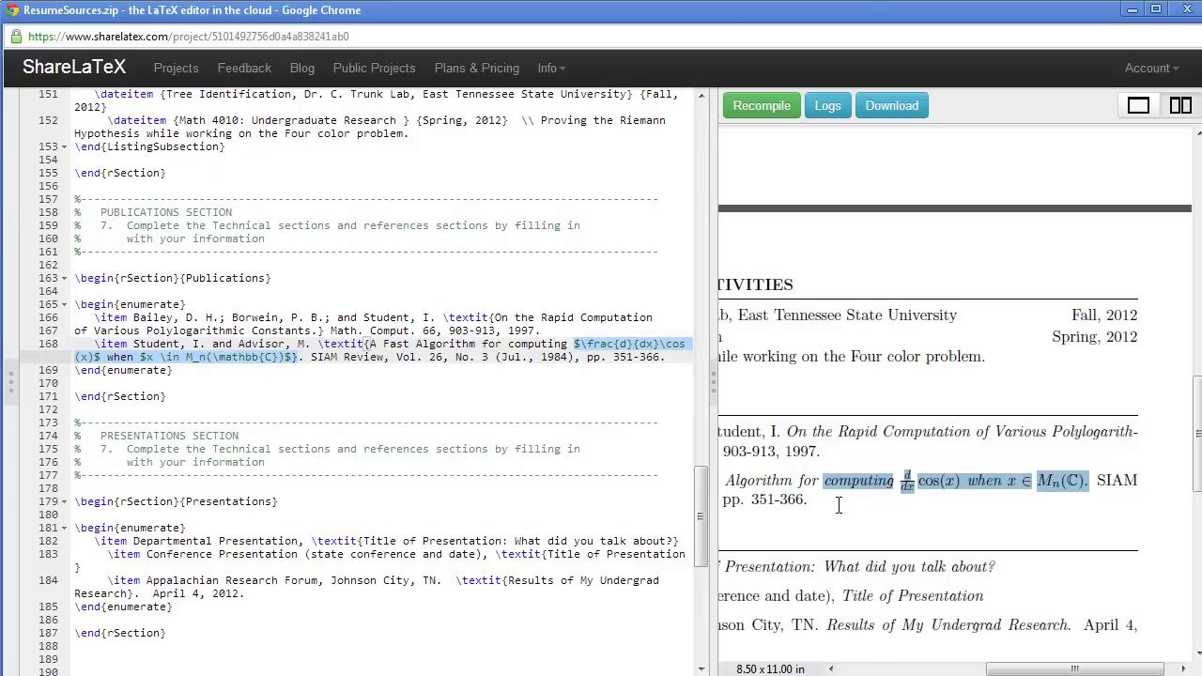
pyautogui.click(893, 545)
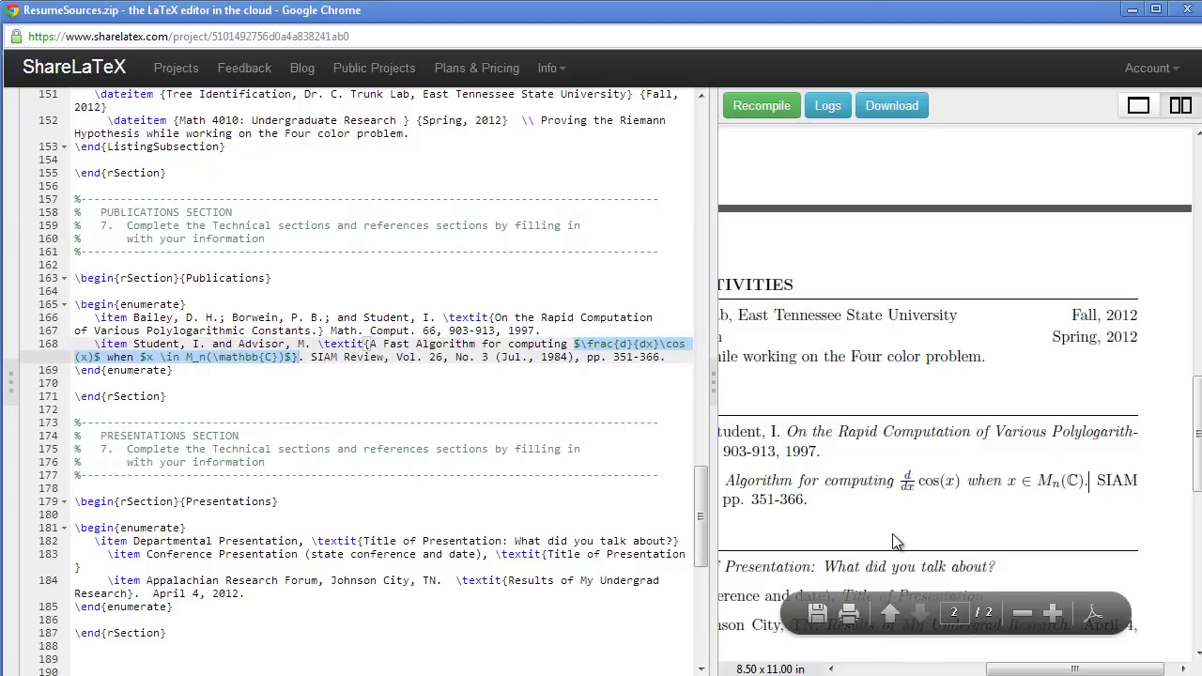
# Step: Locate the Presentations section in the PDF and its source comment
pyautogui.scroll(-4, 894, 542)
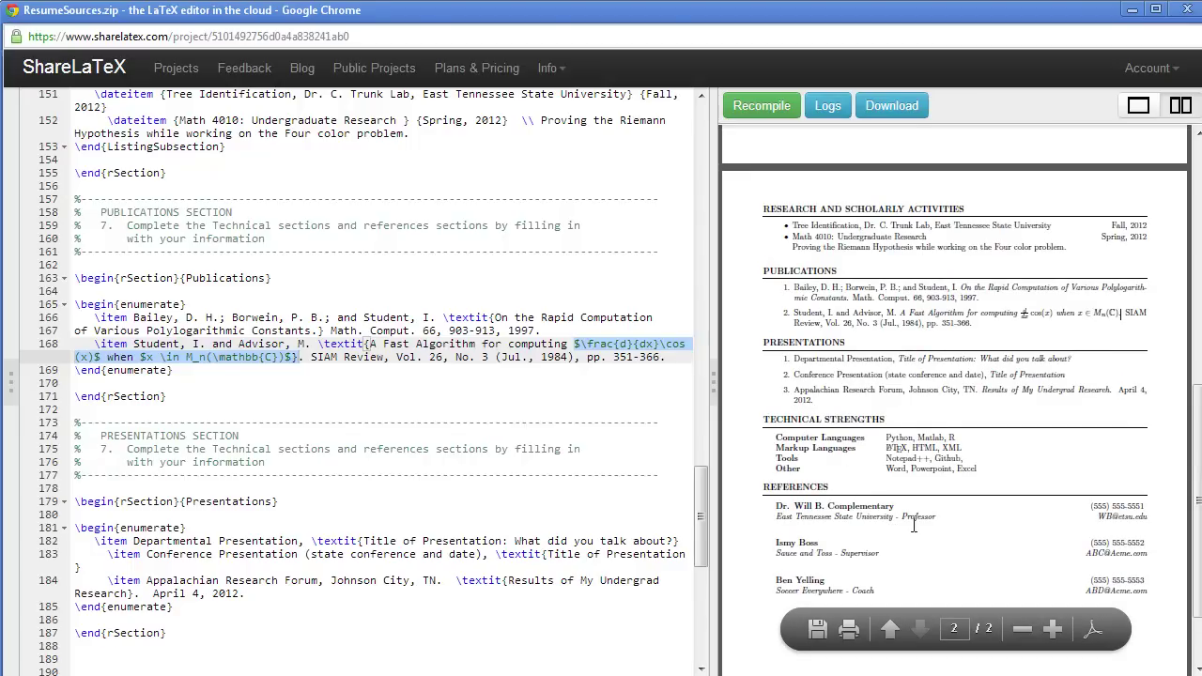
pyautogui.moveTo(764, 363); pyautogui.dragTo(763, 400)
pyautogui.click(252, 449)
pyautogui.scroll(-4, 253, 442)
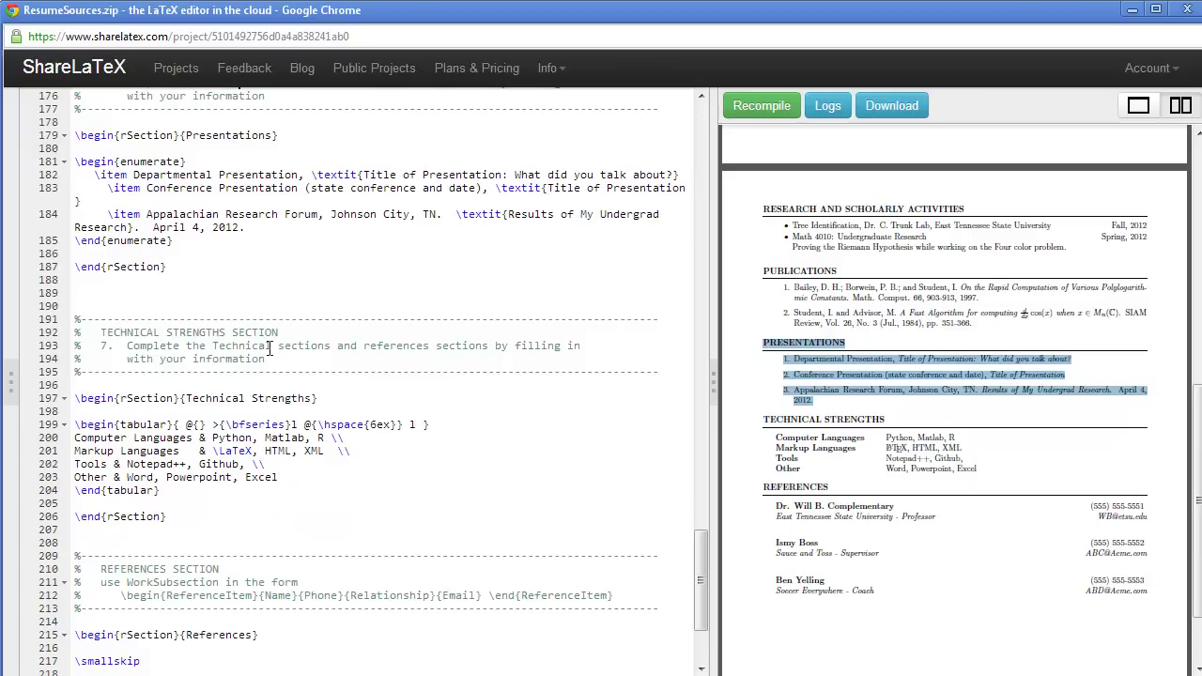
# Step: Pair the Technical Strengths rows (Python, Matlab, R through Word, Powerpoint, Excel) with lines 200–203
pyautogui.click(270, 347)
pyautogui.click(890, 441)
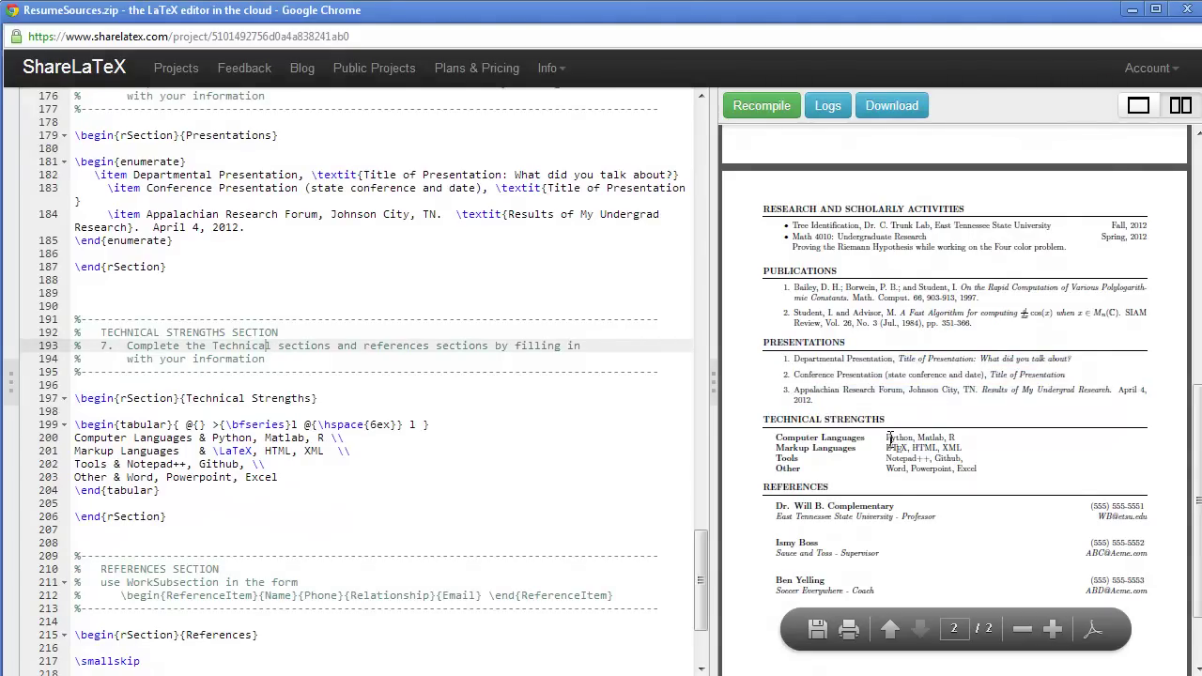
pyautogui.moveTo(887, 437); pyautogui.dragTo(955, 437)
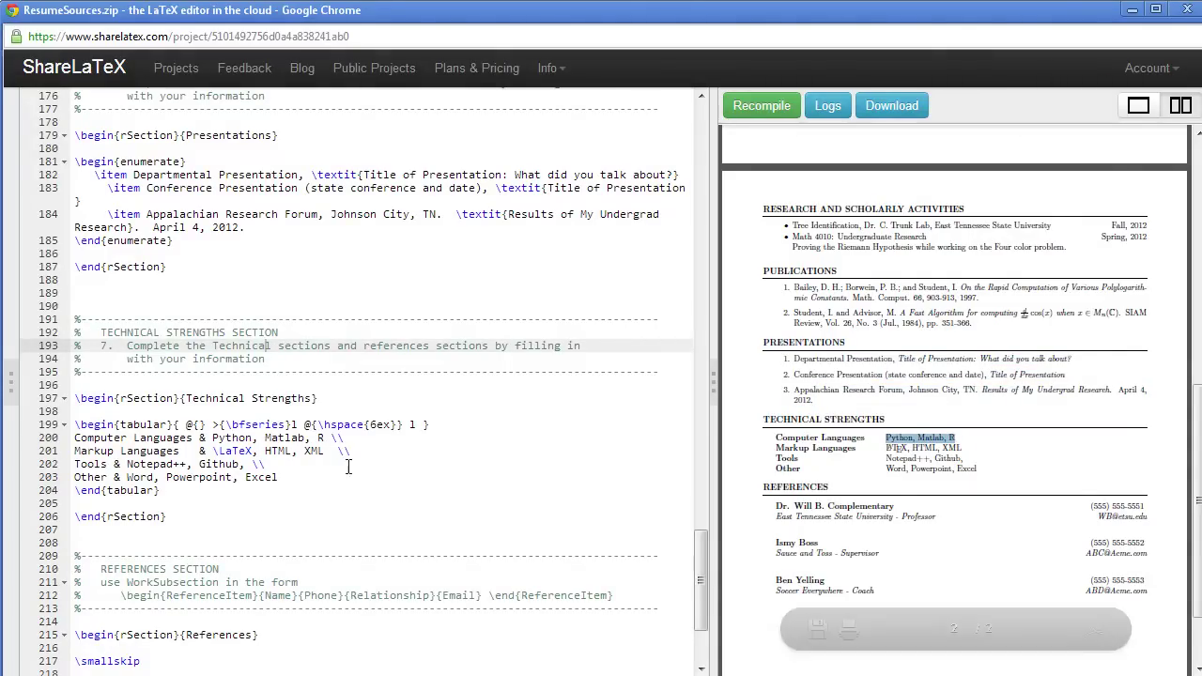
pyautogui.moveTo(211, 438); pyautogui.dragTo(324, 440)
pyautogui.moveTo(213, 452); pyautogui.dragTo(325, 454)
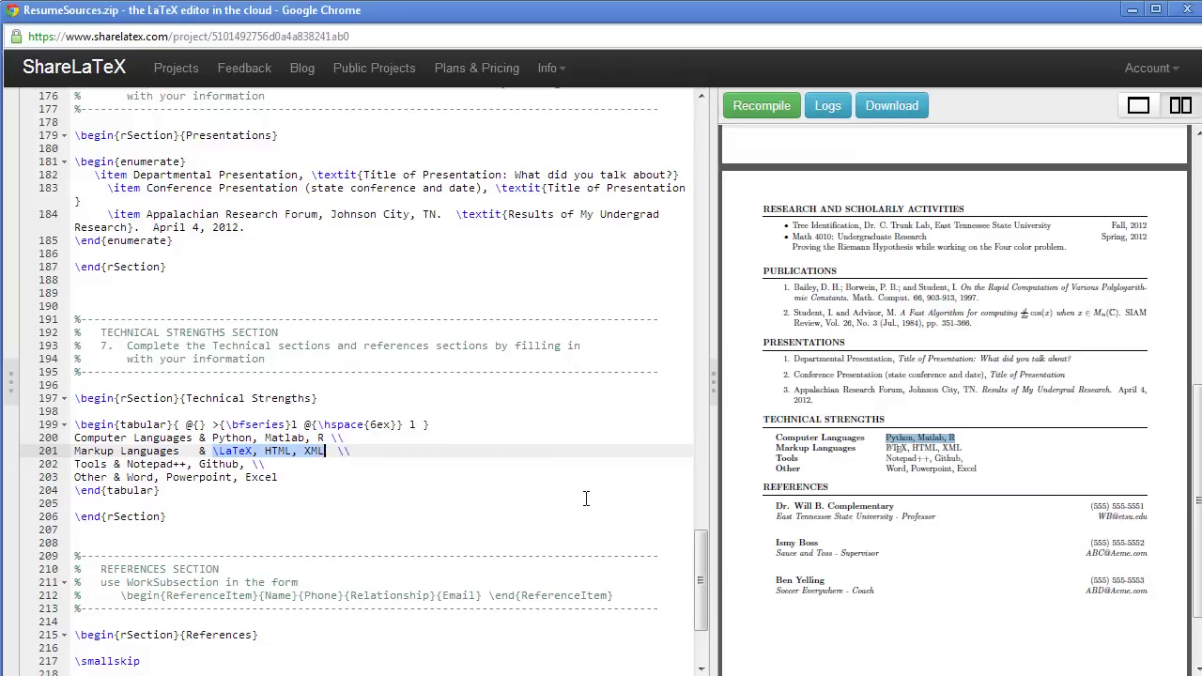
pyautogui.moveTo(887, 450); pyautogui.dragTo(962, 451)
pyautogui.moveTo(888, 458); pyautogui.dragTo(940, 460)
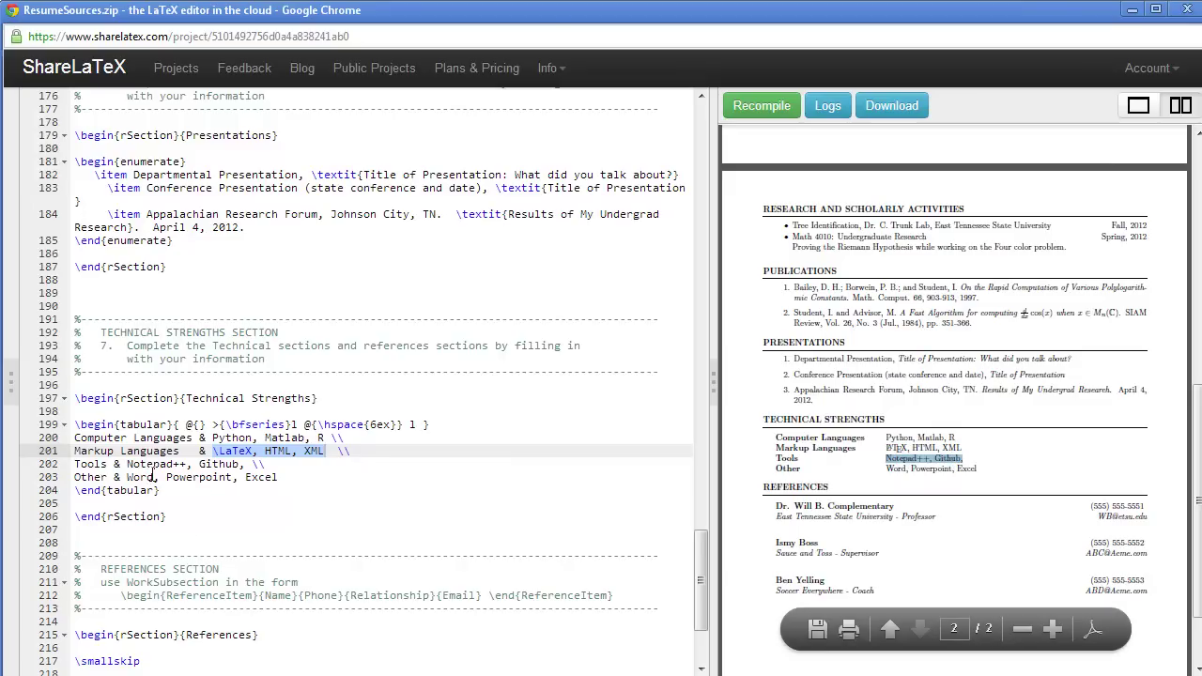
pyautogui.moveTo(126, 464); pyautogui.dragTo(243, 464)
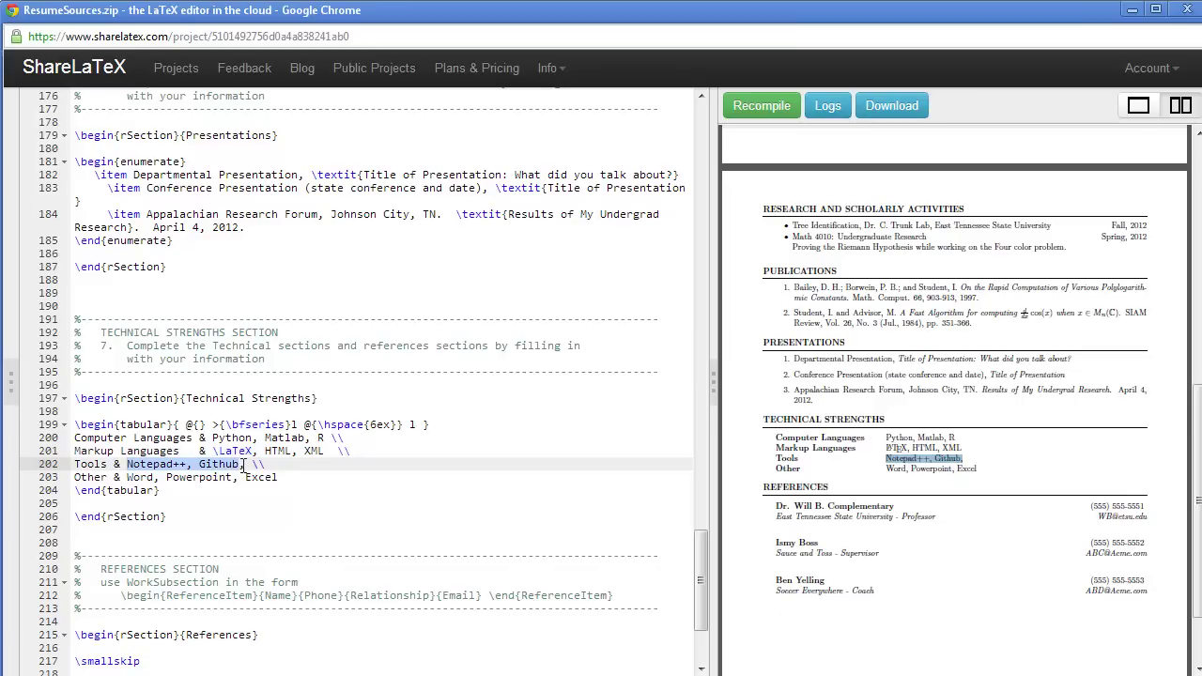
pyautogui.moveTo(128, 477); pyautogui.dragTo(280, 476)
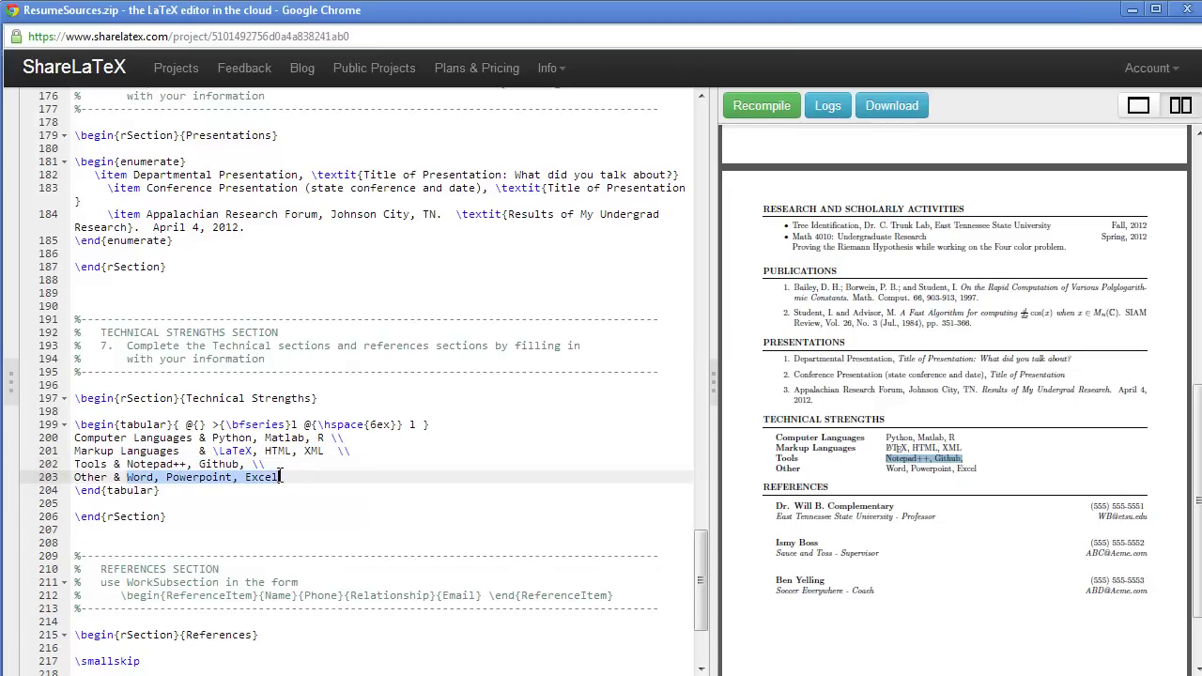
pyautogui.scroll(-4, 390, 496)
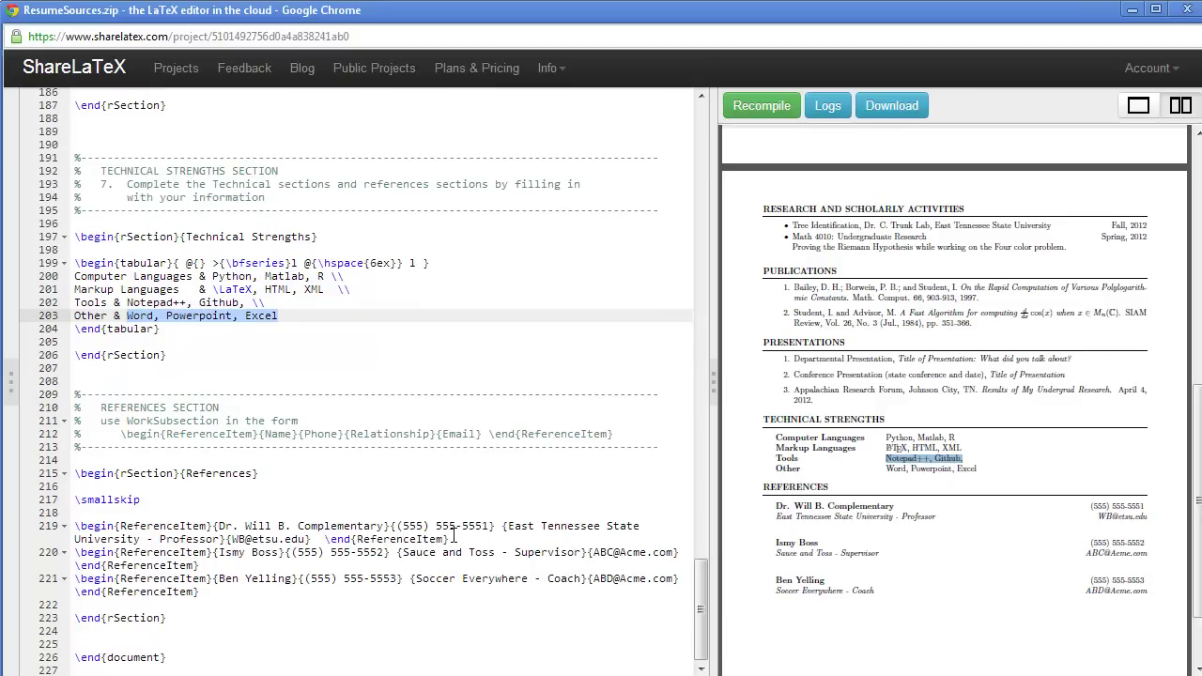
# Step: Compare the first PDF reference with the reference template comment on line 212
pyautogui.moveTo(848, 532)
pyautogui.moveTo(764, 501); pyautogui.dragTo(1097, 518)
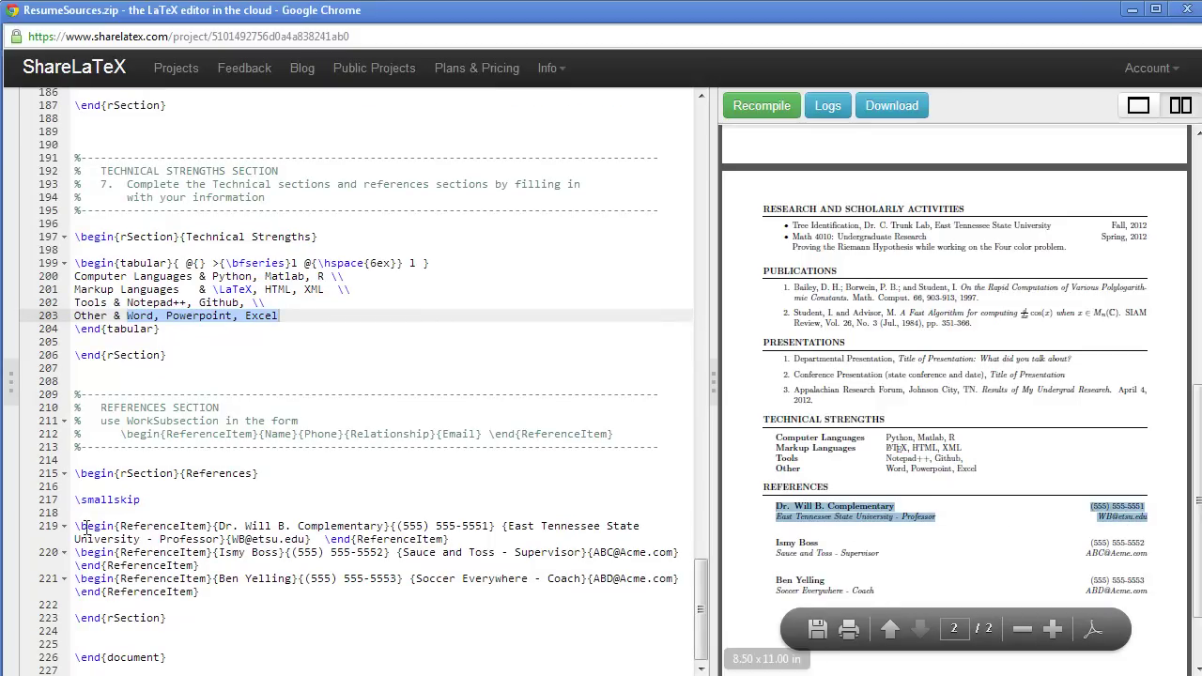
pyautogui.click(273, 436)
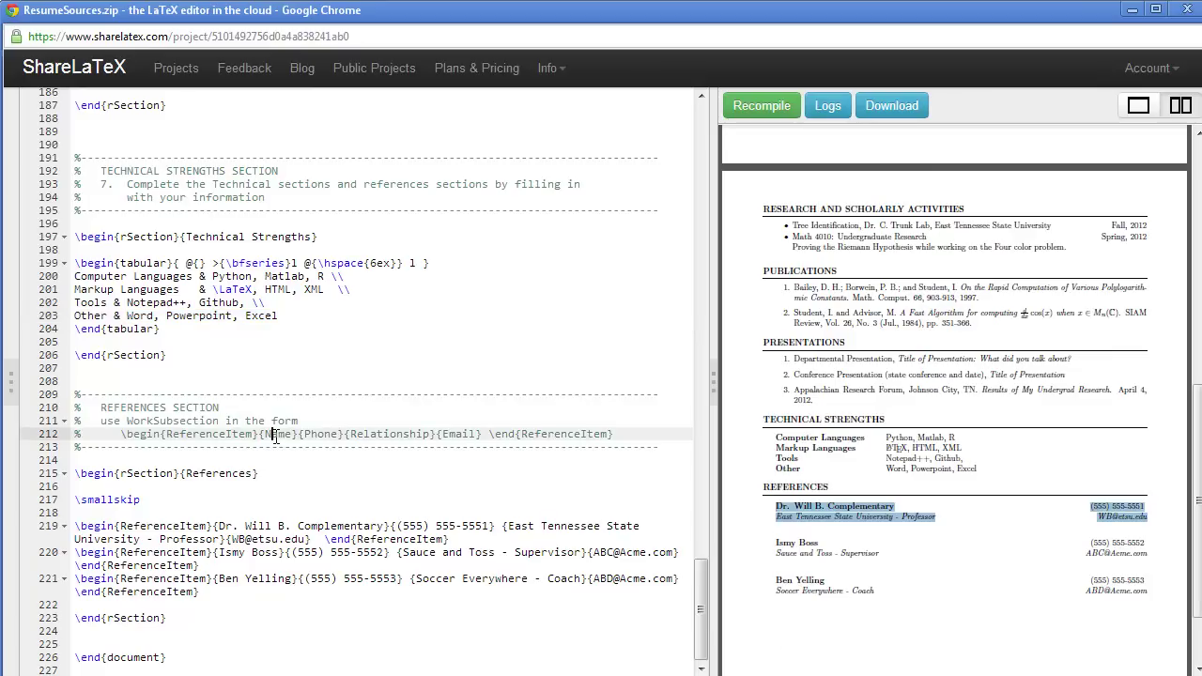
pyautogui.click(370, 435)
pyautogui.moveTo(615, 435); pyautogui.dragTo(489, 437)
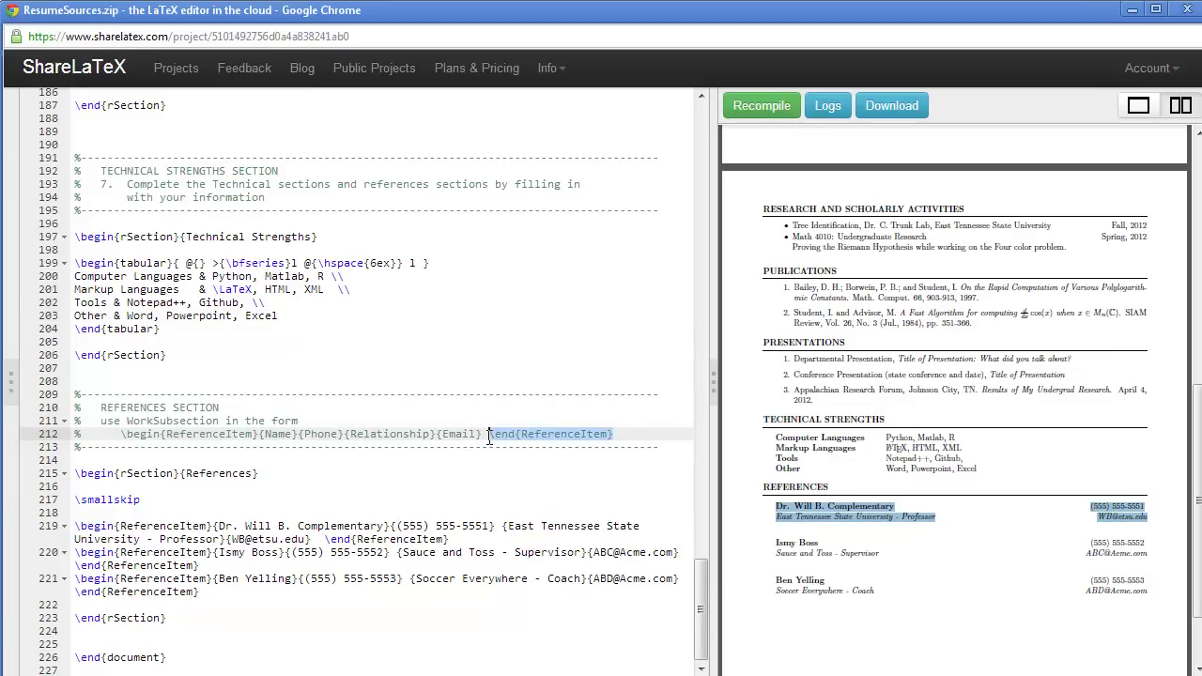
# Step: Hide the PDF preview, review the second reference on line 220, and show the file list
pyautogui.doubleClick(714, 412)
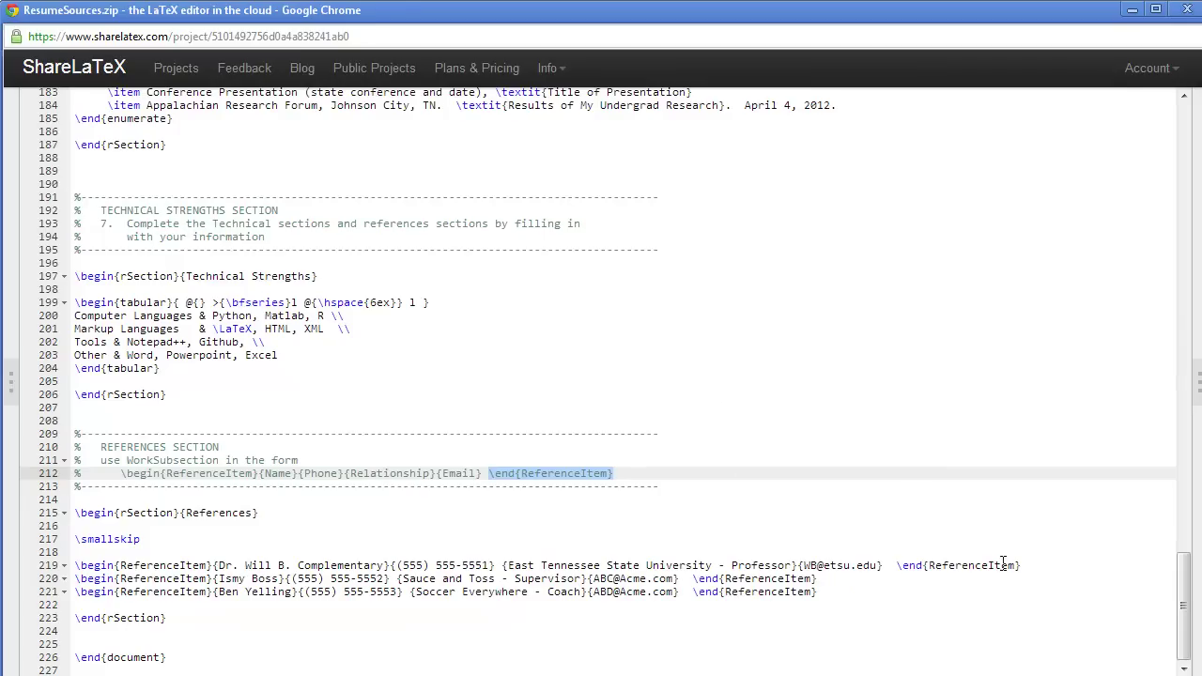
pyautogui.moveTo(815, 581); pyautogui.dragTo(75, 584)
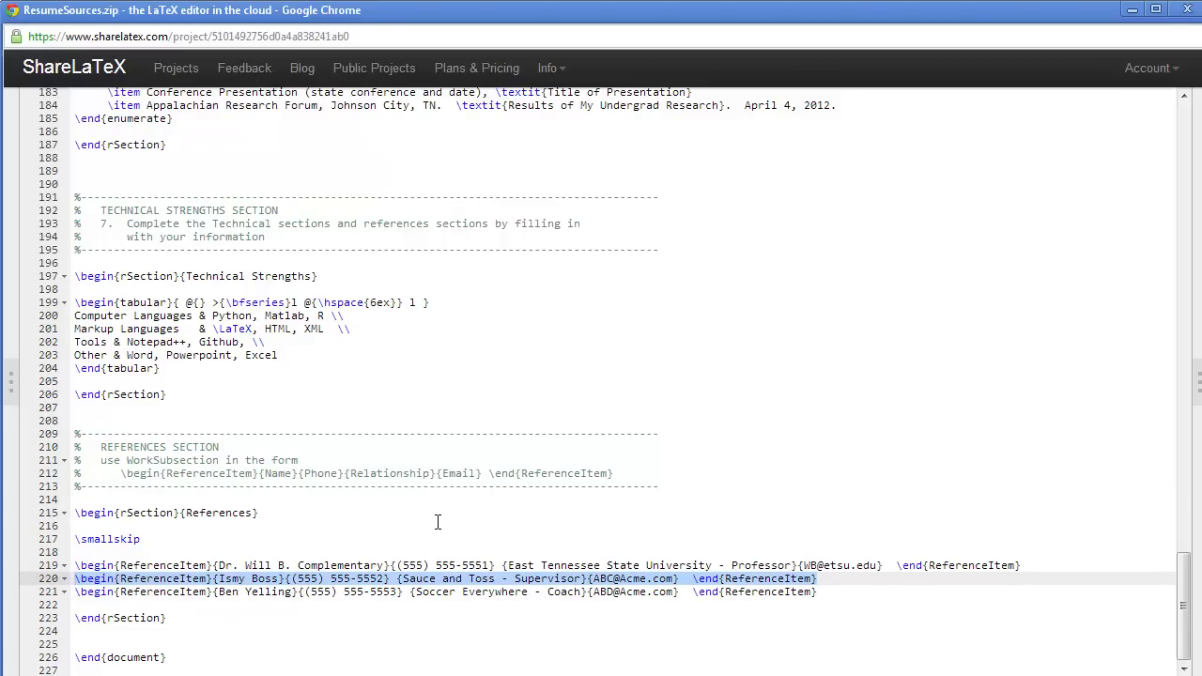
pyautogui.click(11, 398)
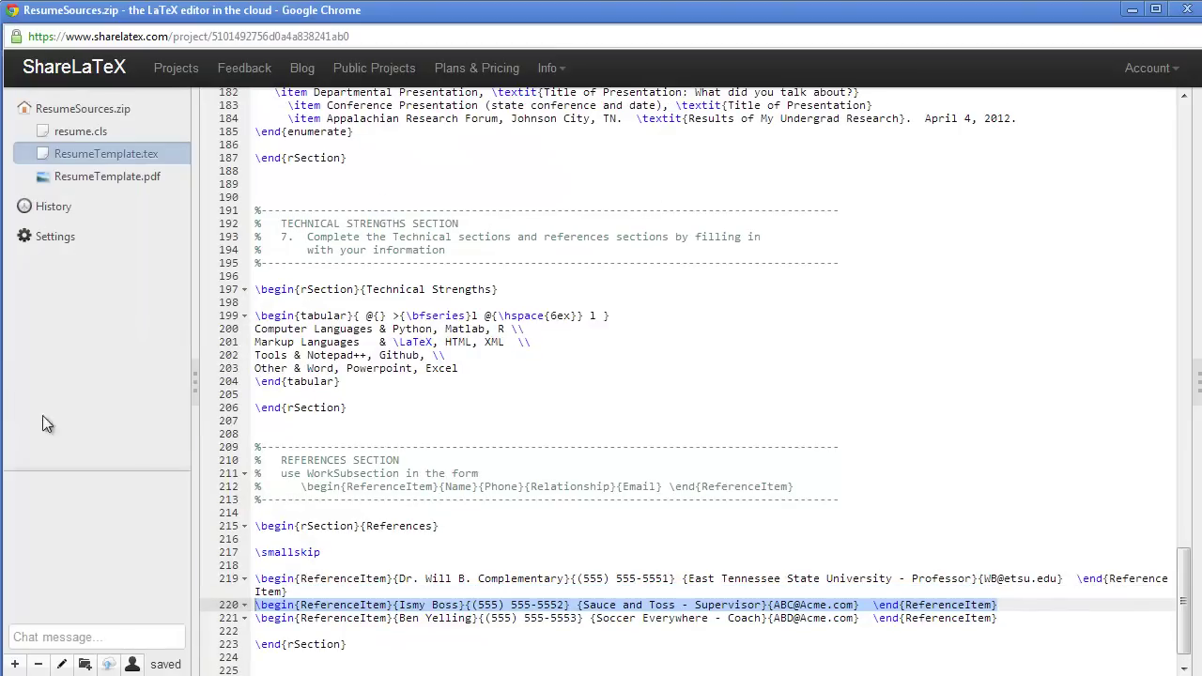
# Step: Add the comment '% ShareLaTeX saves your changes automatically!!' below the References section
pyautogui.click(288, 666)
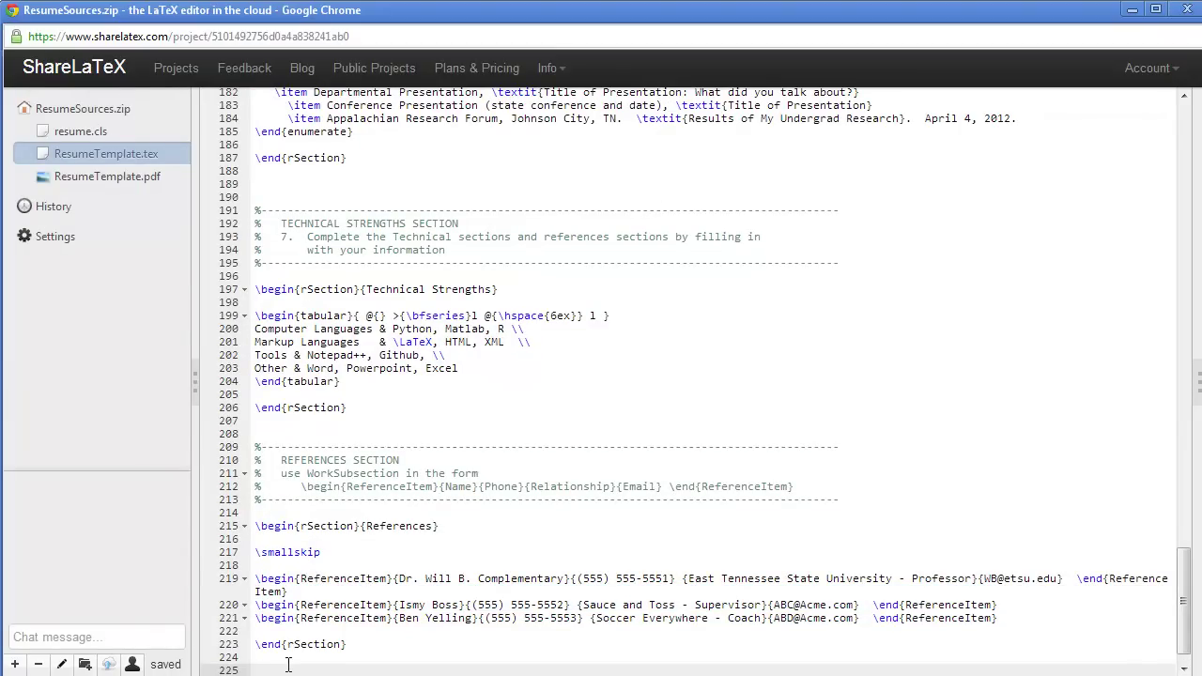
pyautogui.write('%')
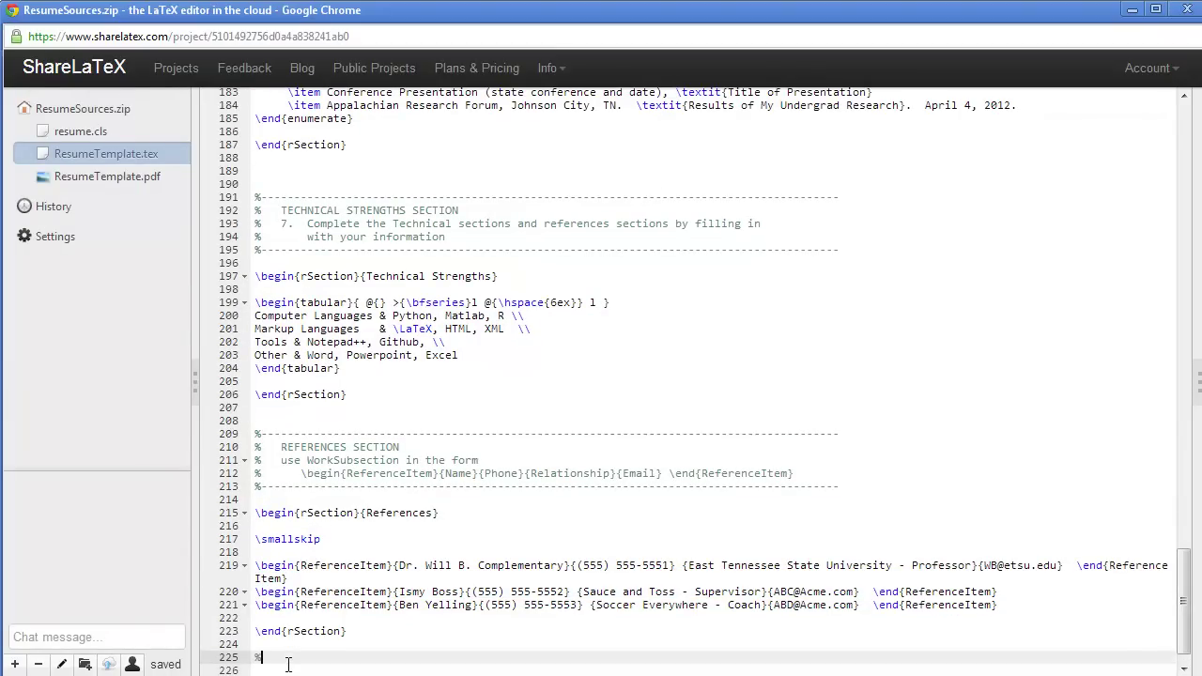
pyautogui.write(' ShareLaTeX saves your changes automa')
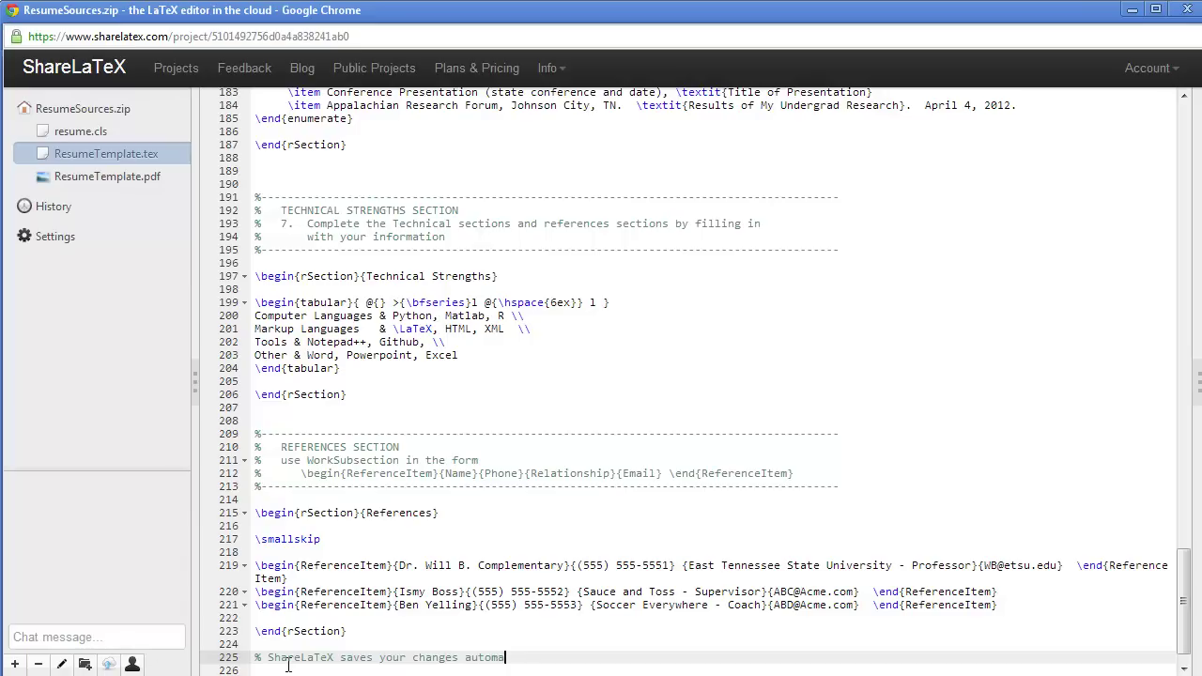
pyautogui.write('tically!!')
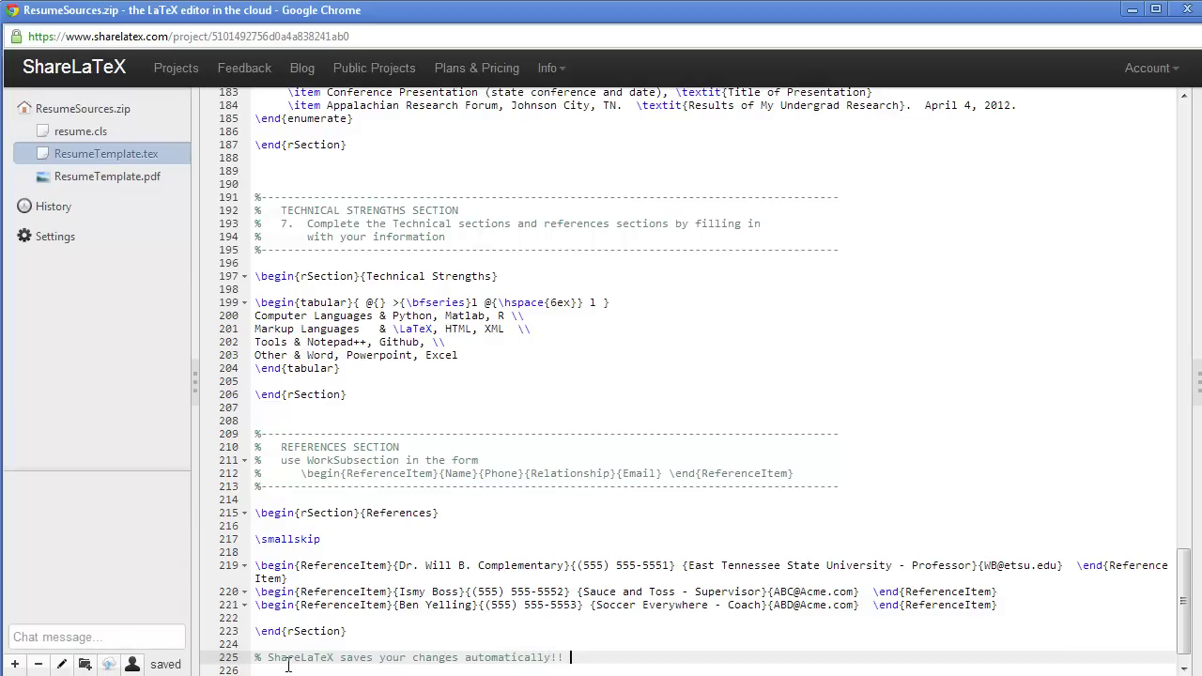